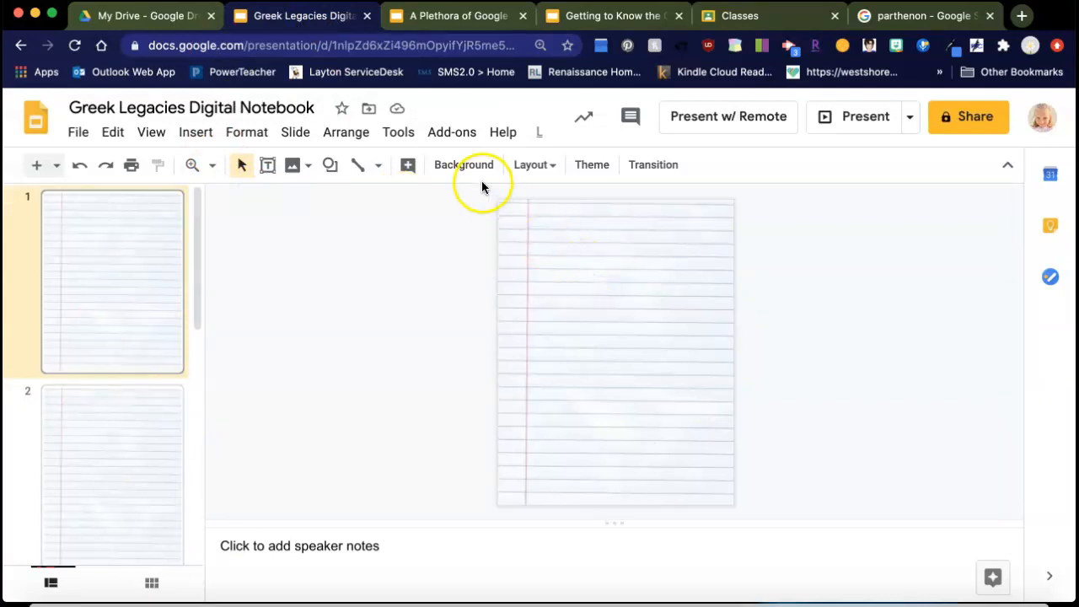
# - Add a text box across the upper part of the first slide, using the Autour One font at size 36
pyautogui.click(270, 166)
pyautogui.moveTo(540, 224); pyautogui.dragTo(696, 276)
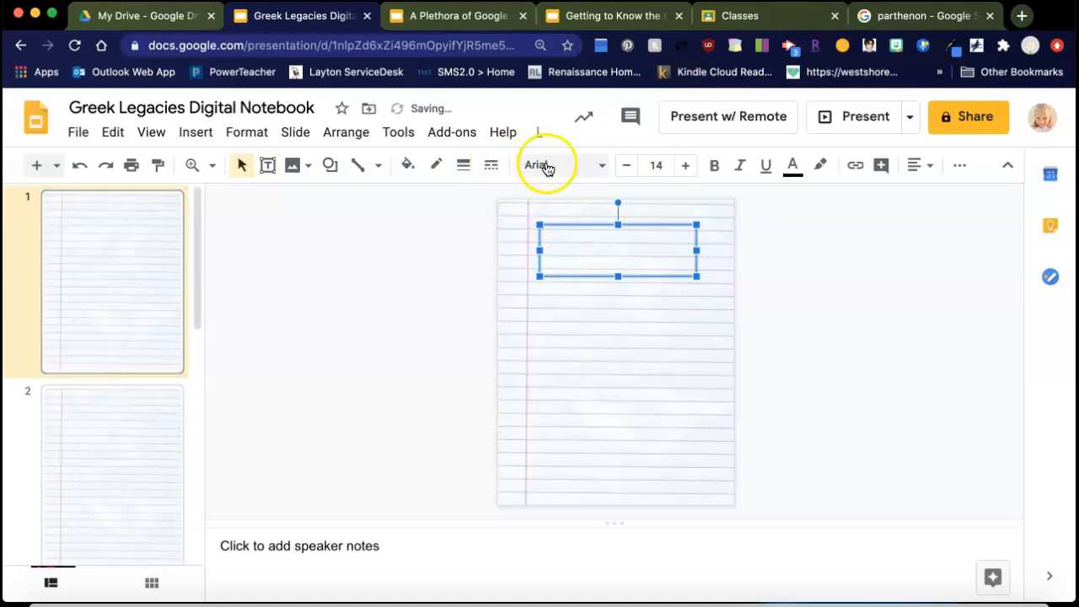
pyautogui.click(546, 167)
pyautogui.click(613, 277)
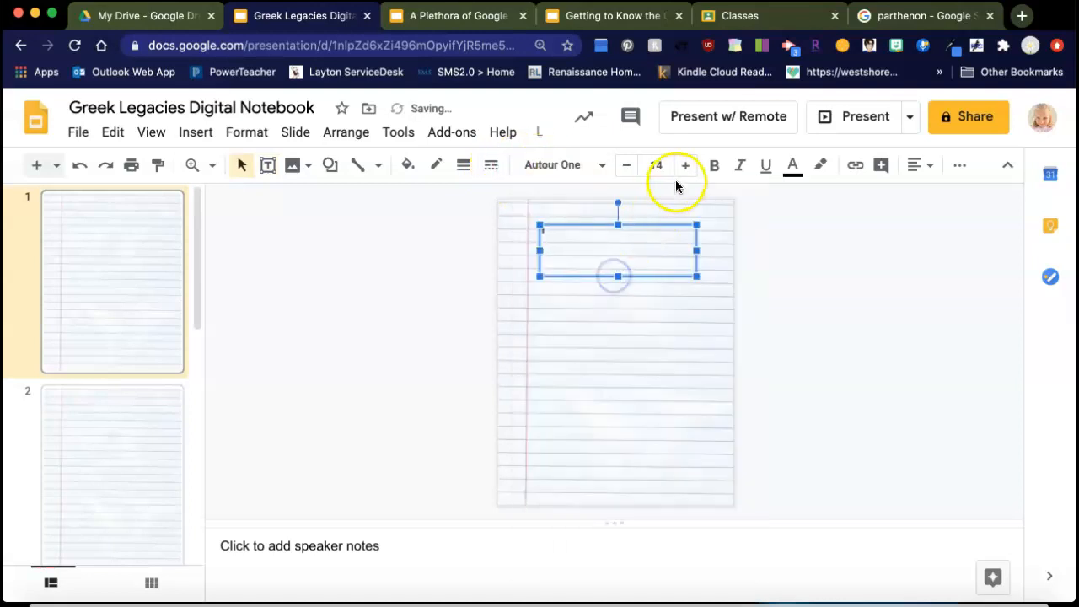
pyautogui.click(658, 165)
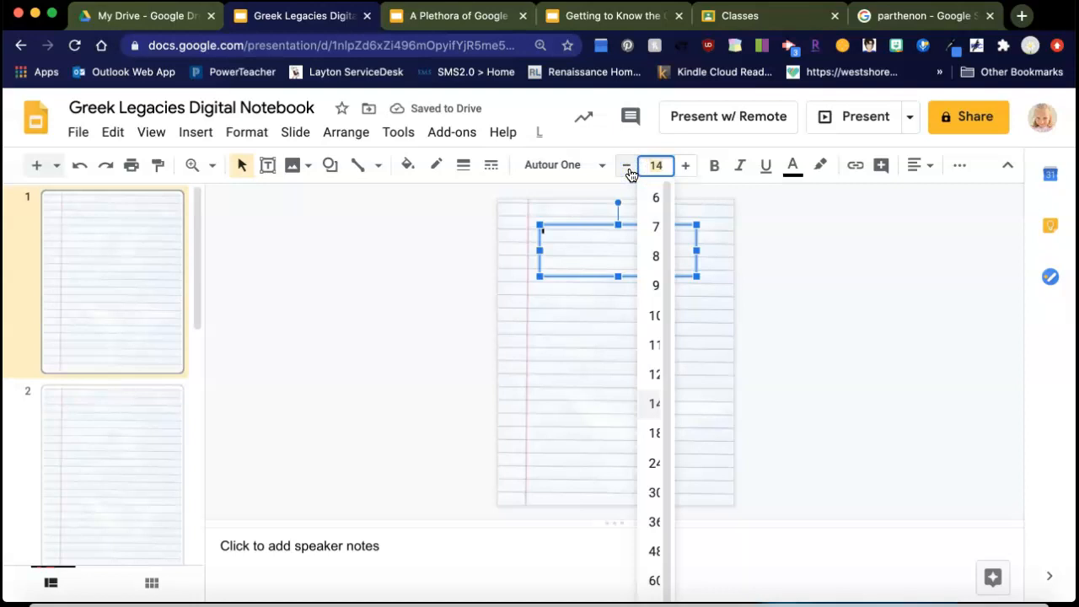
pyautogui.press('Return')
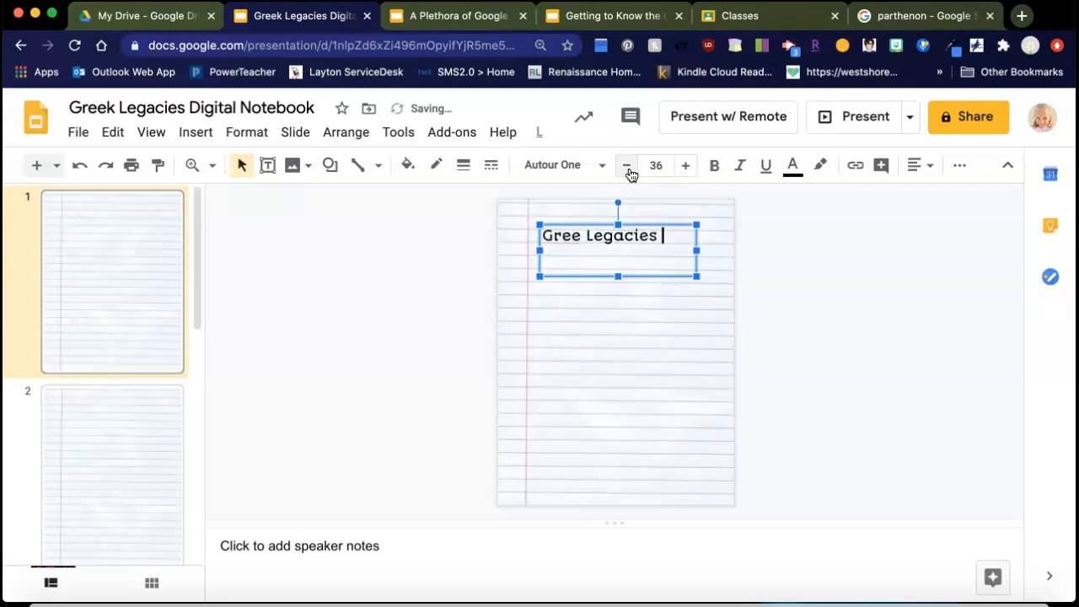
# - Complete the title in the text box so it reads "Greek Legacies Digital Notebook"
pyautogui.write('Digi')
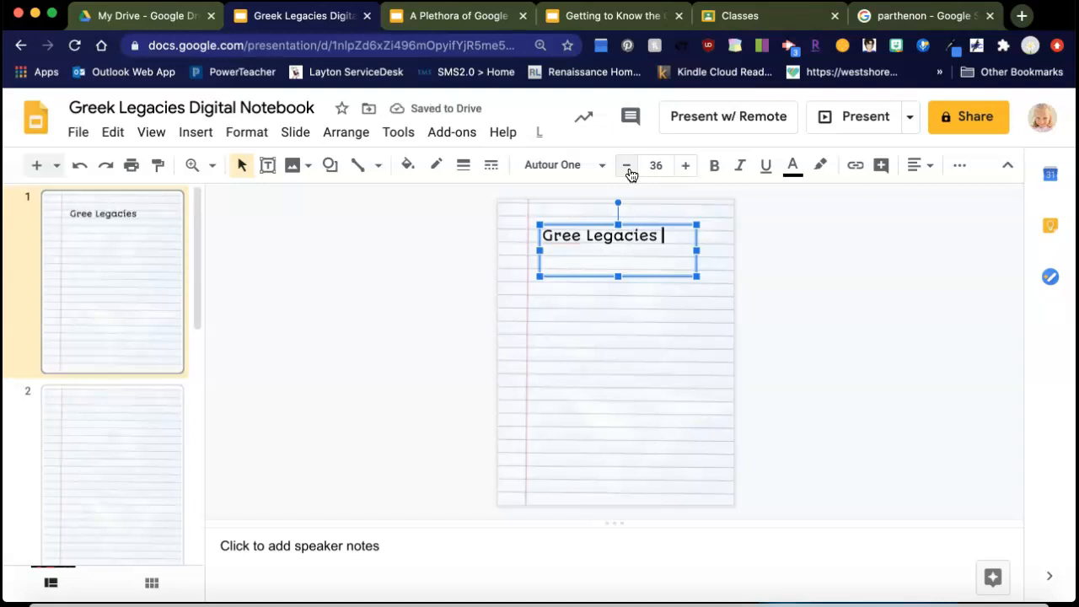
pyautogui.write('ta')
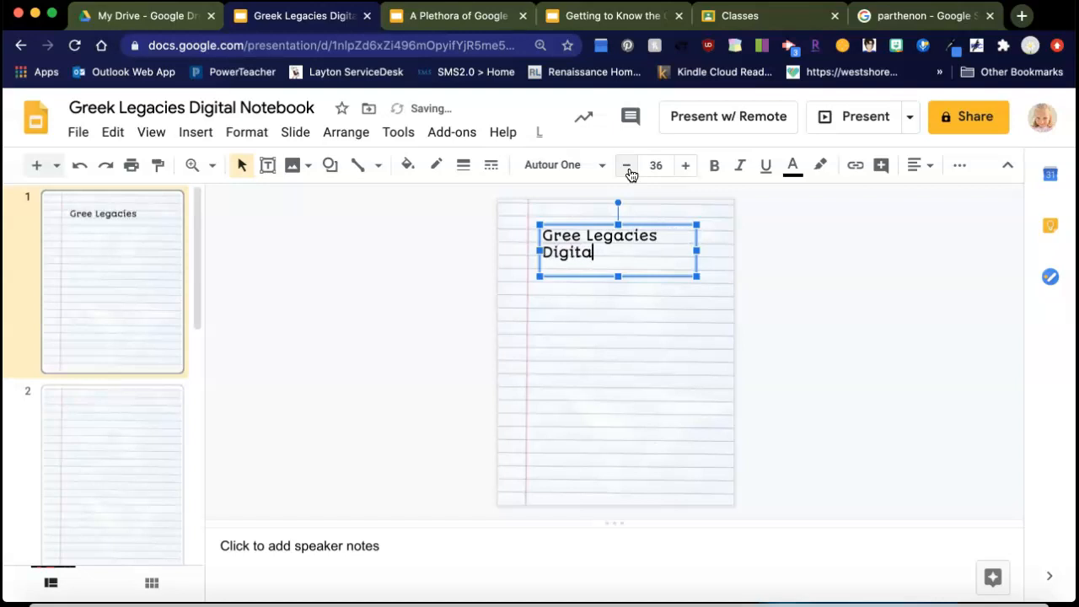
pyautogui.write('l Notebook')
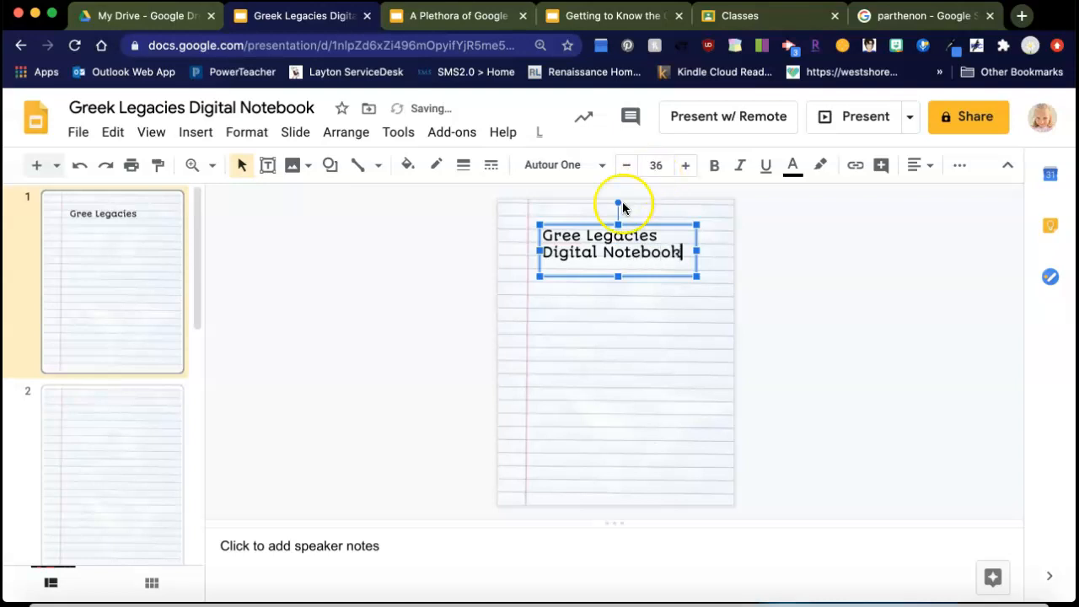
pyautogui.click(580, 235)
pyautogui.write('k')
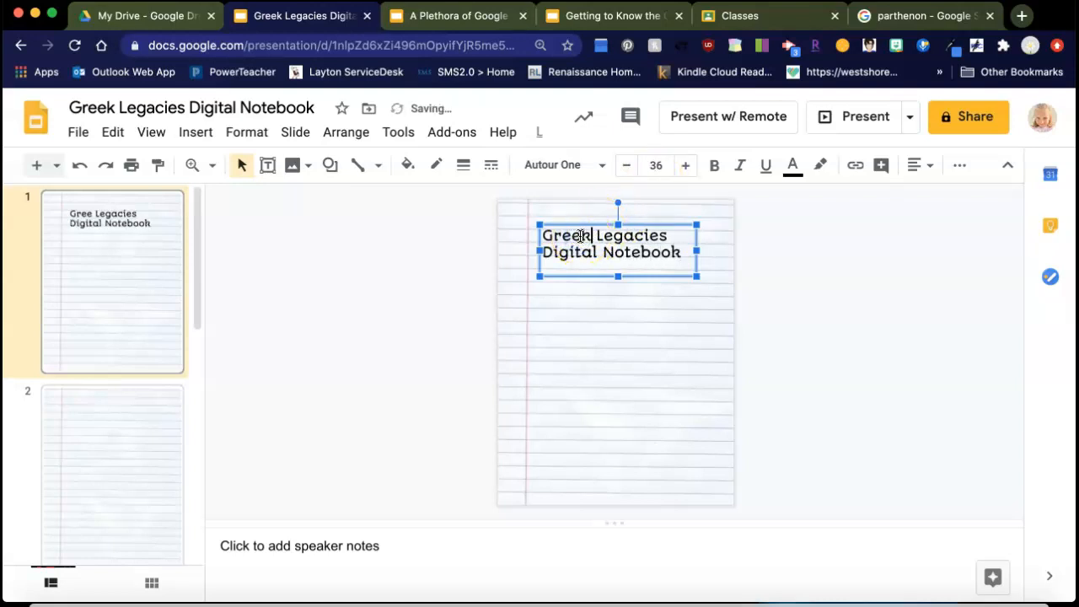
pyautogui.click(631, 311)
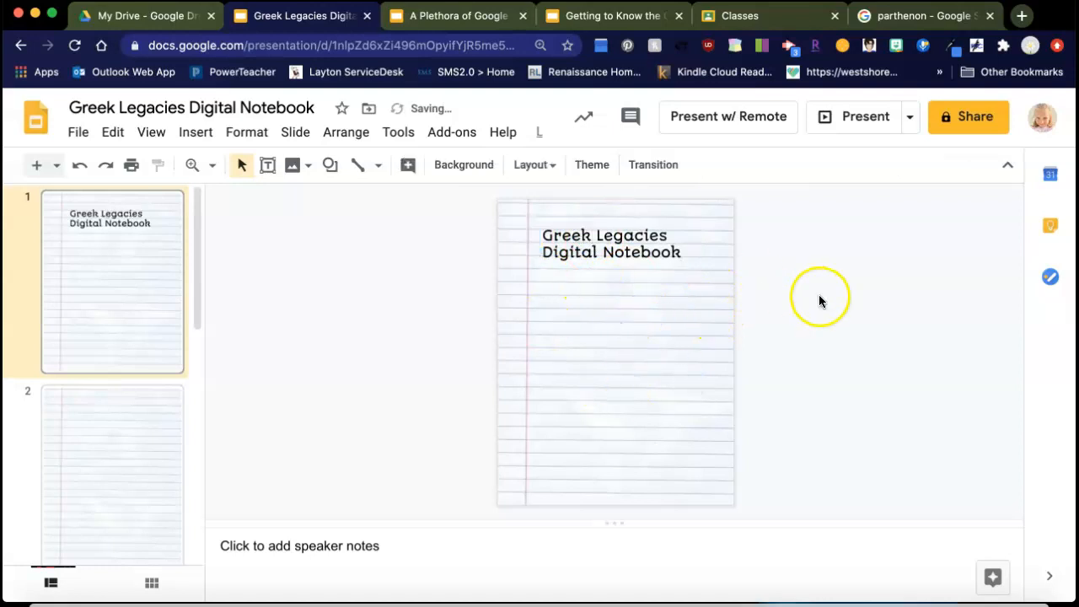
# - Copy the sacredsites.com Parthenon image with the deep blue sky from the Google Images results
pyautogui.click(927, 18)
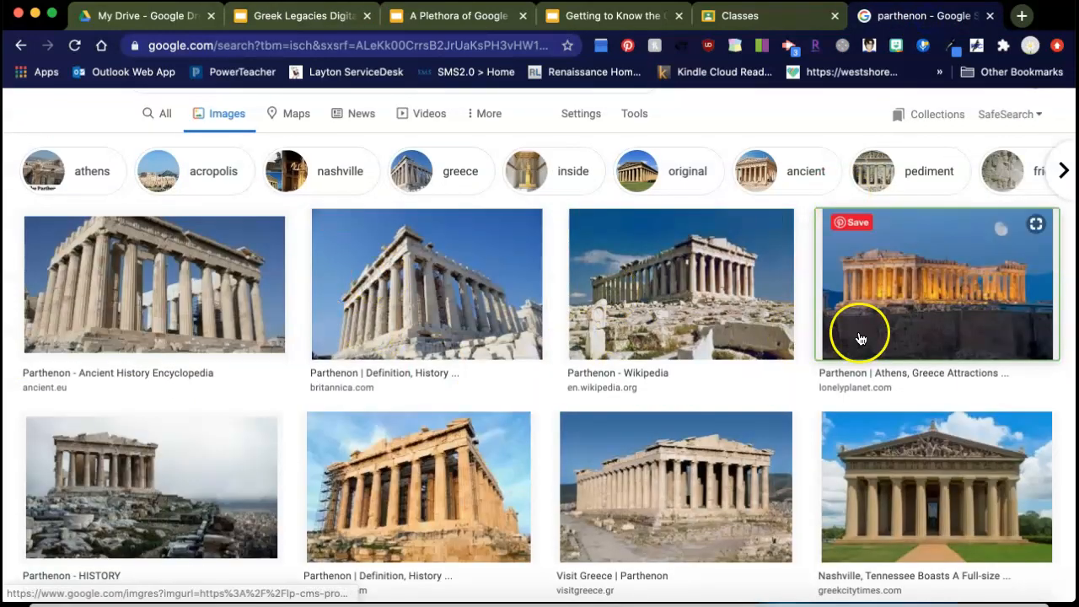
pyautogui.scroll(-3, 722, 491)
pyautogui.scroll(-6, 723, 492)
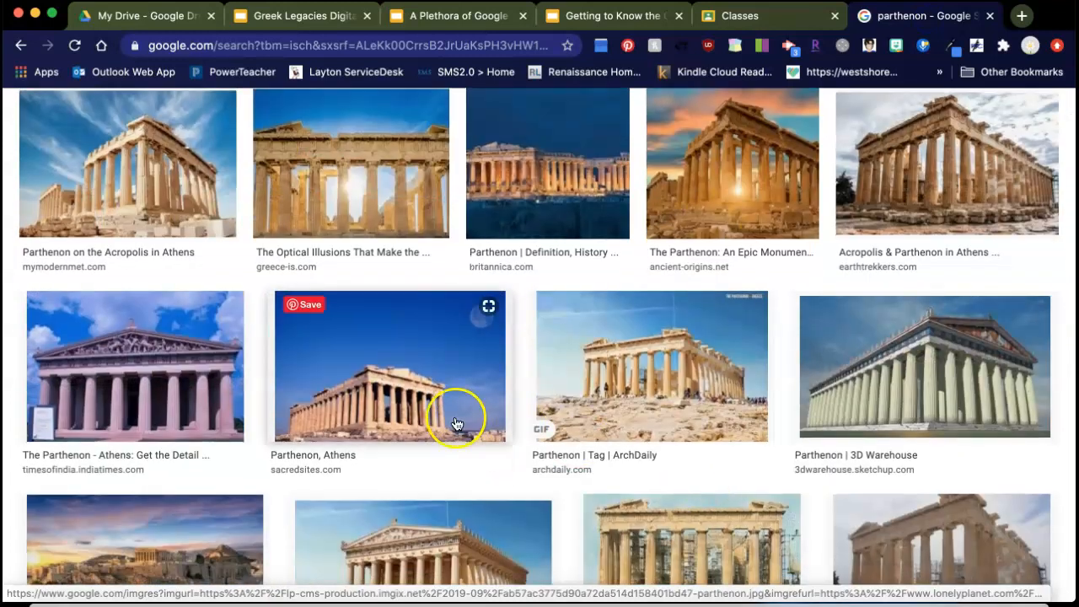
pyautogui.rightClick(428, 412)
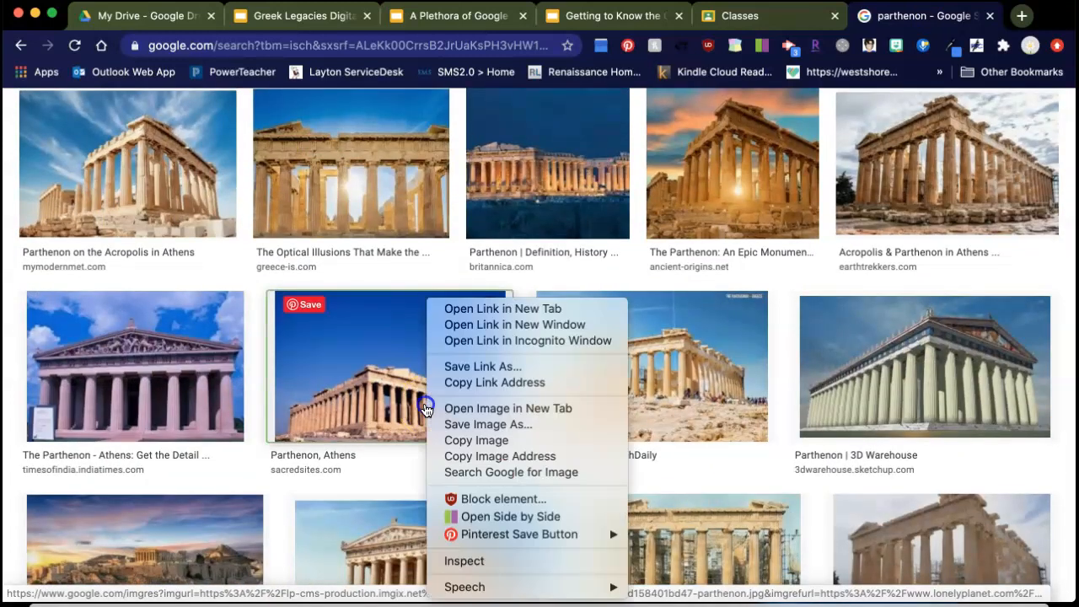
pyautogui.click(459, 440)
# - Paste the Parthenon image onto the first slide of the Greek Legacies notebook and enlarge it to about the title's width, centred beneath it
pyautogui.click(280, 25)
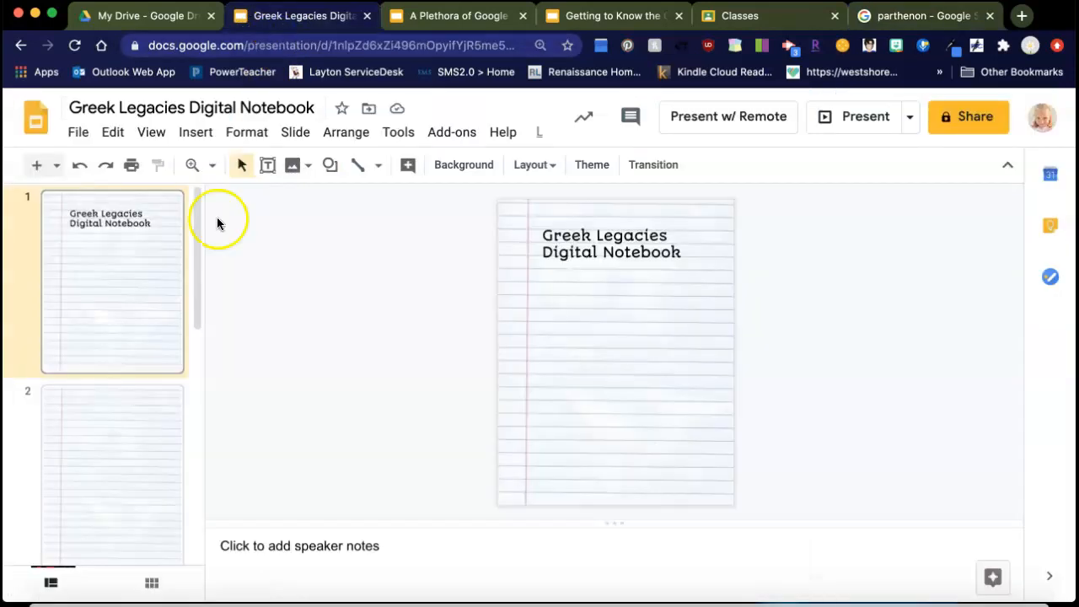
pyautogui.rightClick(578, 313)
pyautogui.click(611, 279)
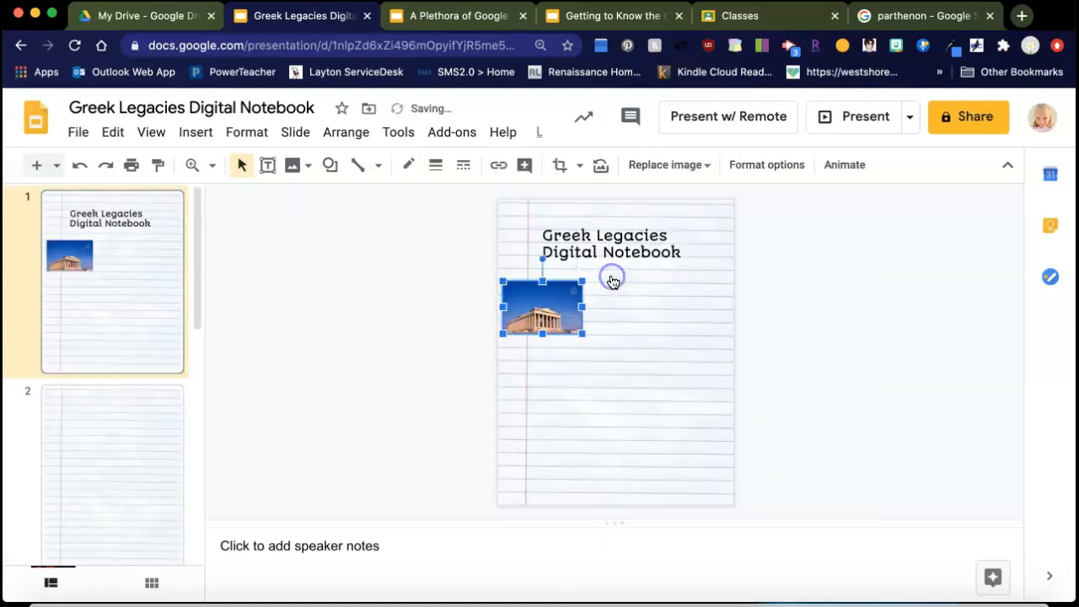
pyautogui.moveTo(520, 315); pyautogui.dragTo(564, 311)
pyautogui.moveTo(633, 331); pyautogui.dragTo(669, 379)
pyautogui.moveTo(600, 348); pyautogui.dragTo(589, 348)
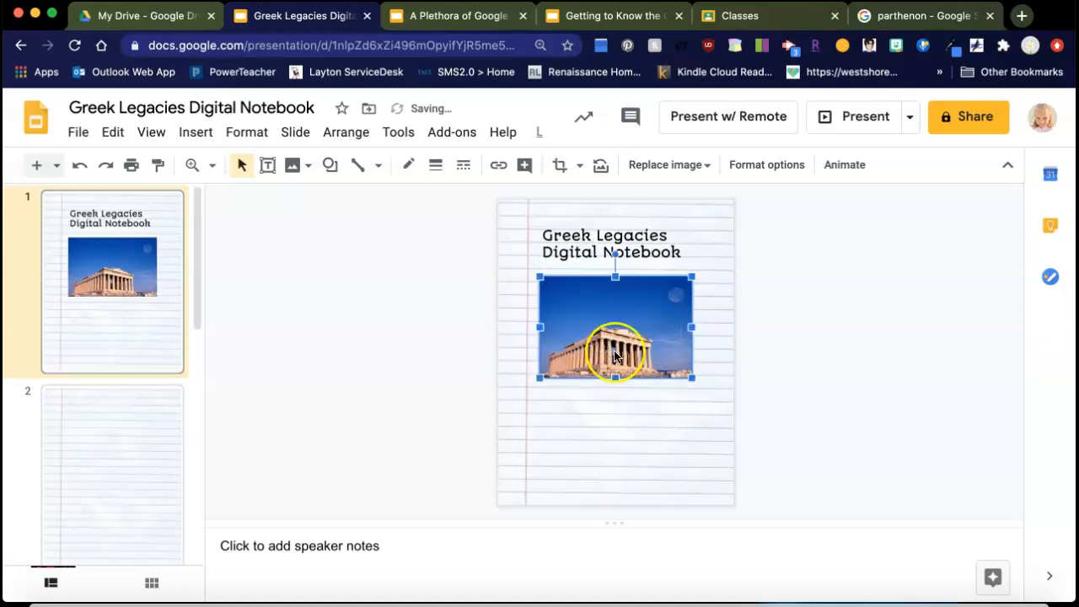
pyautogui.click(704, 263)
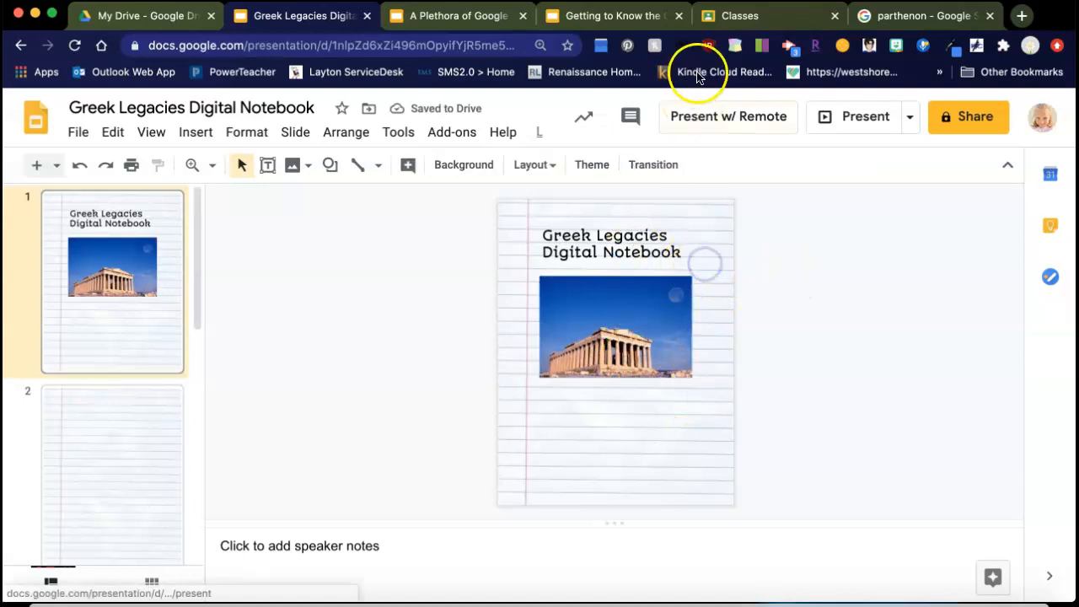
# - In the Getting to Know the Greeks Digital Notebook, zoom to 50% and examine the link on the cover's Religion/Myths tab
pyautogui.click(613, 16)
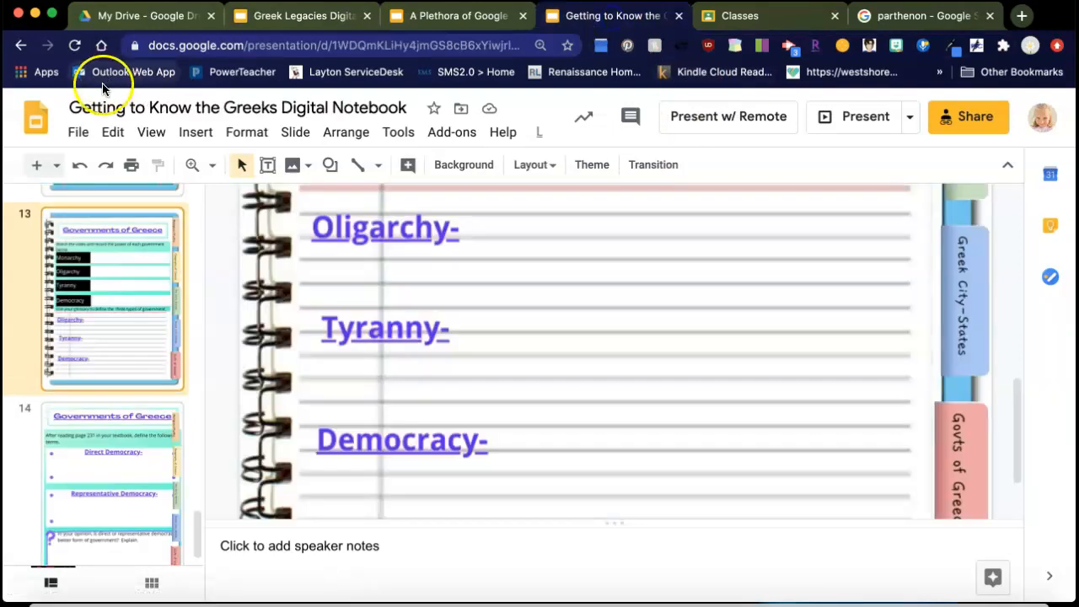
pyautogui.click(150, 132)
pyautogui.moveTo(206, 330)
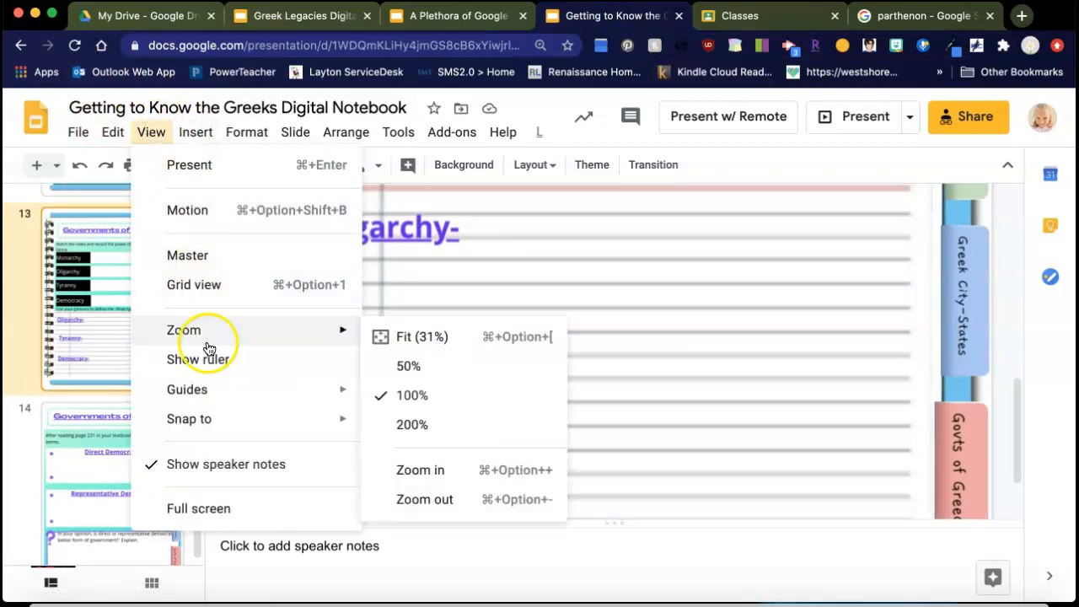
pyautogui.click(389, 365)
pyautogui.scroll(5, 655, 338)
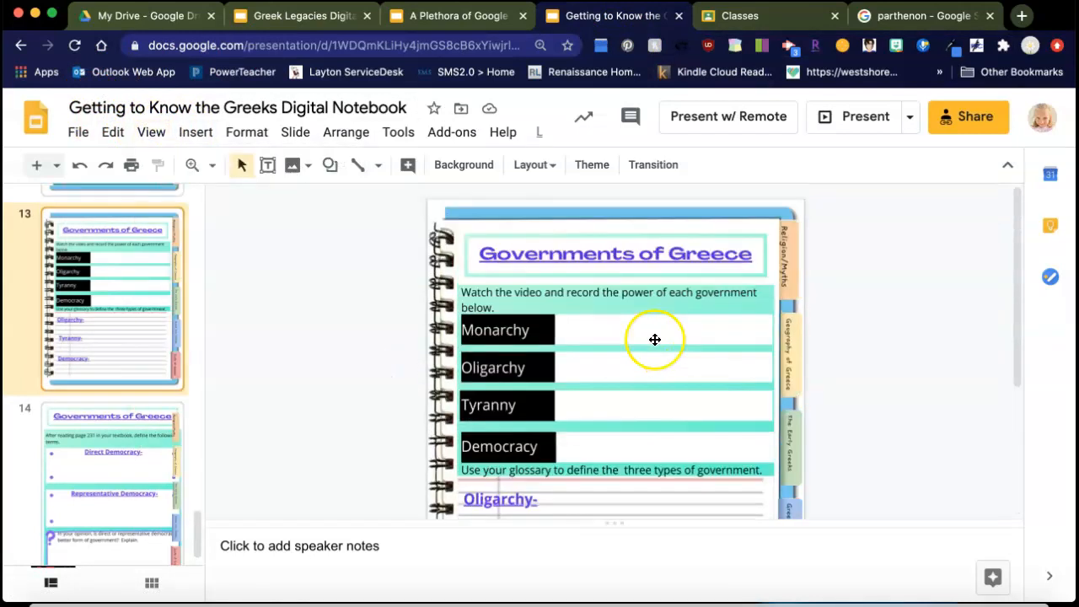
pyautogui.scroll(15, 92, 278)
pyautogui.scroll(10, 97, 255)
pyautogui.click(96, 254)
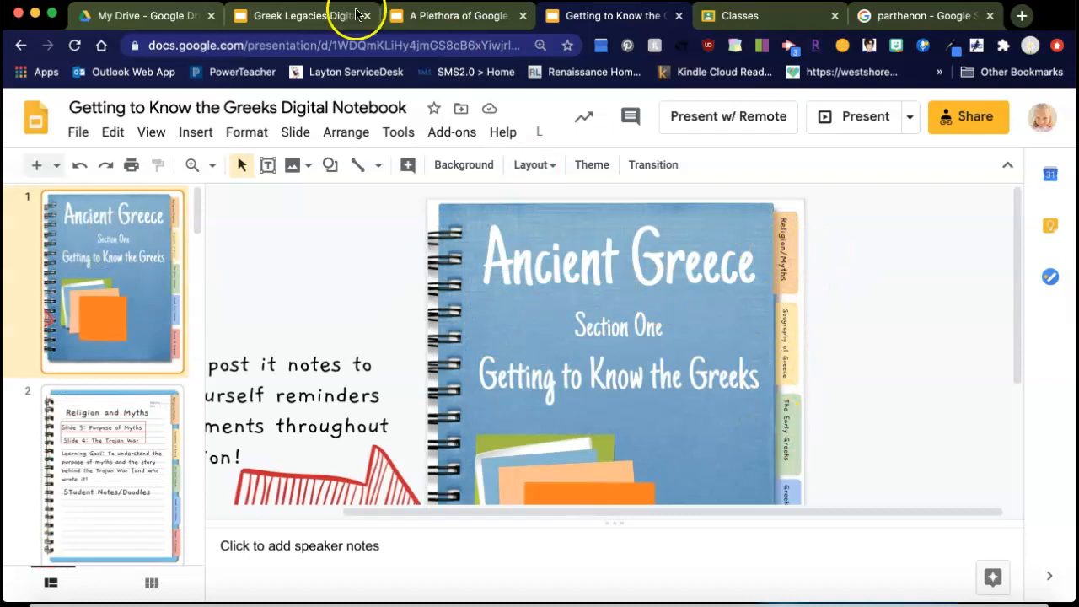
pyautogui.click(791, 262)
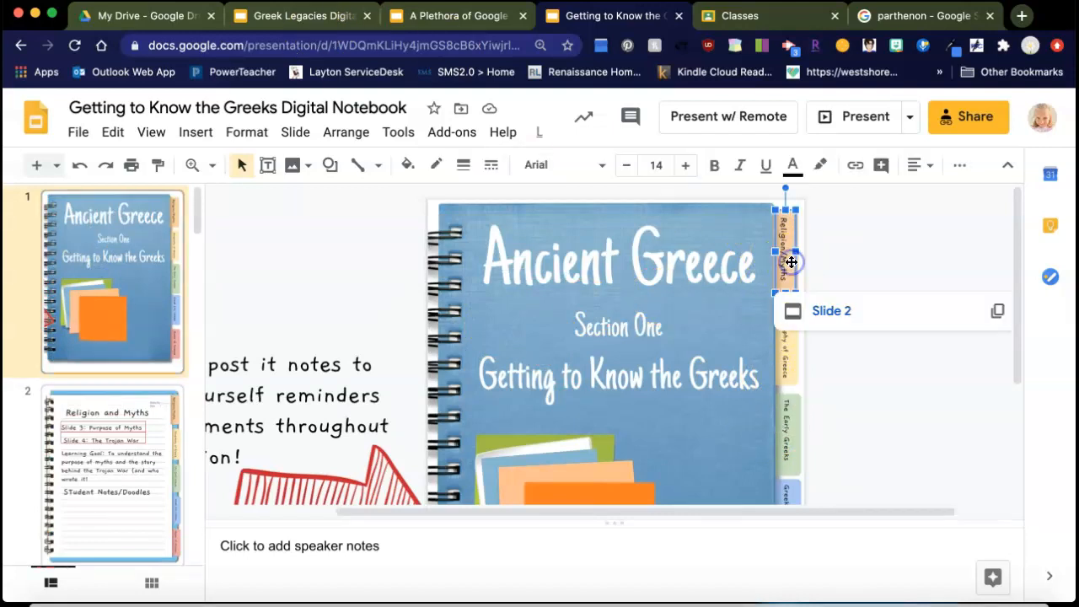
# - Return to the Greek Legacies notebook and delete the pale yellow tab shape on the first slide's right edge
pyautogui.click(307, 19)
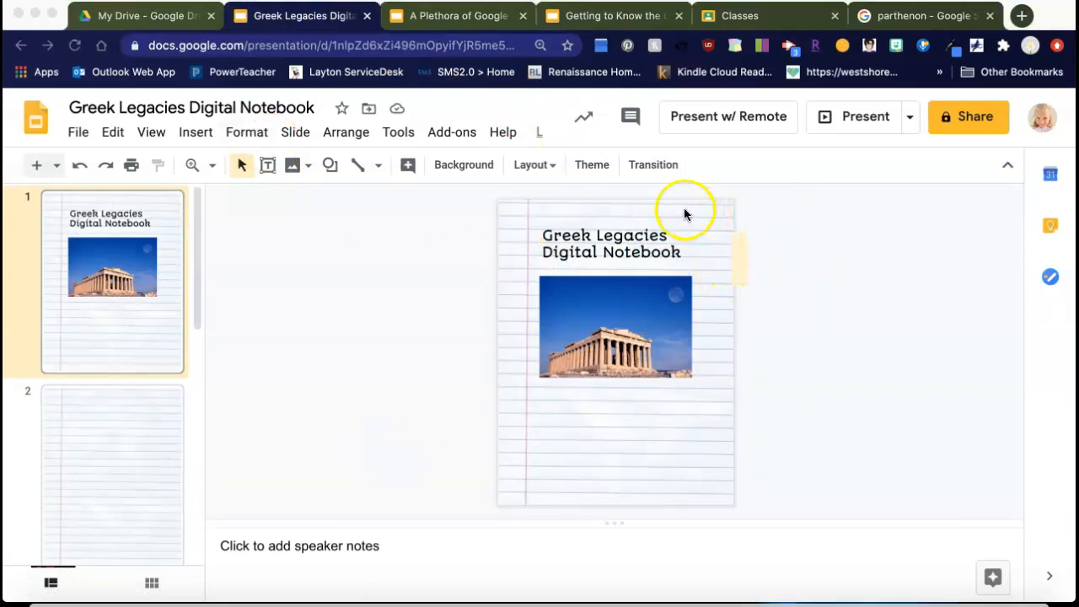
pyautogui.click(739, 259)
pyautogui.click(739, 260)
pyautogui.press('Delete')
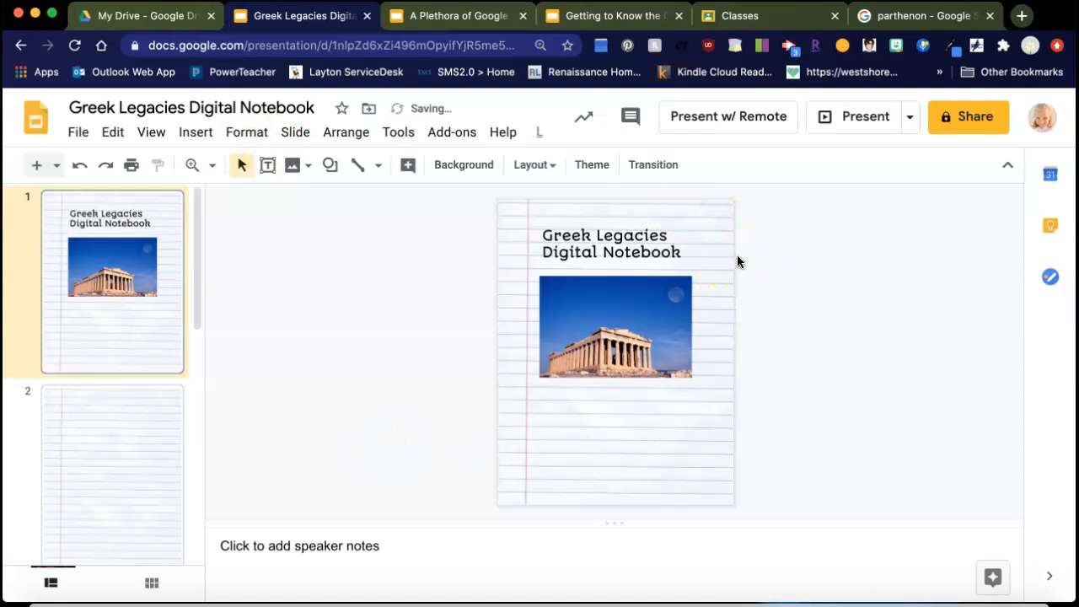
# - Add a narrow vertical text box as a tab on the first slide's right edge, beside the title, and fill it light yellow
pyautogui.click(268, 165)
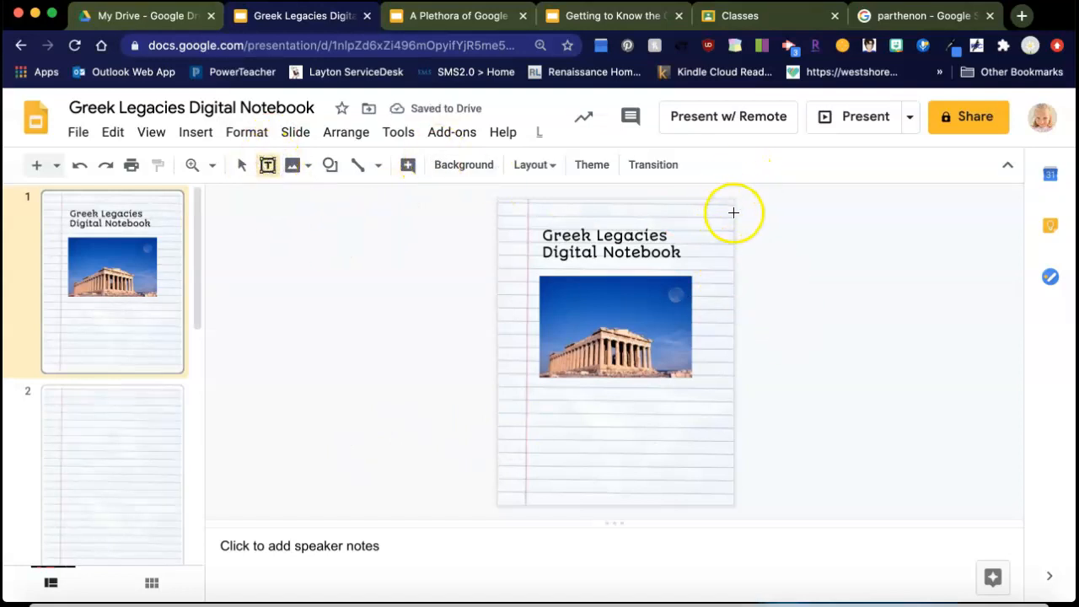
pyautogui.moveTo(733, 212); pyautogui.dragTo(780, 218)
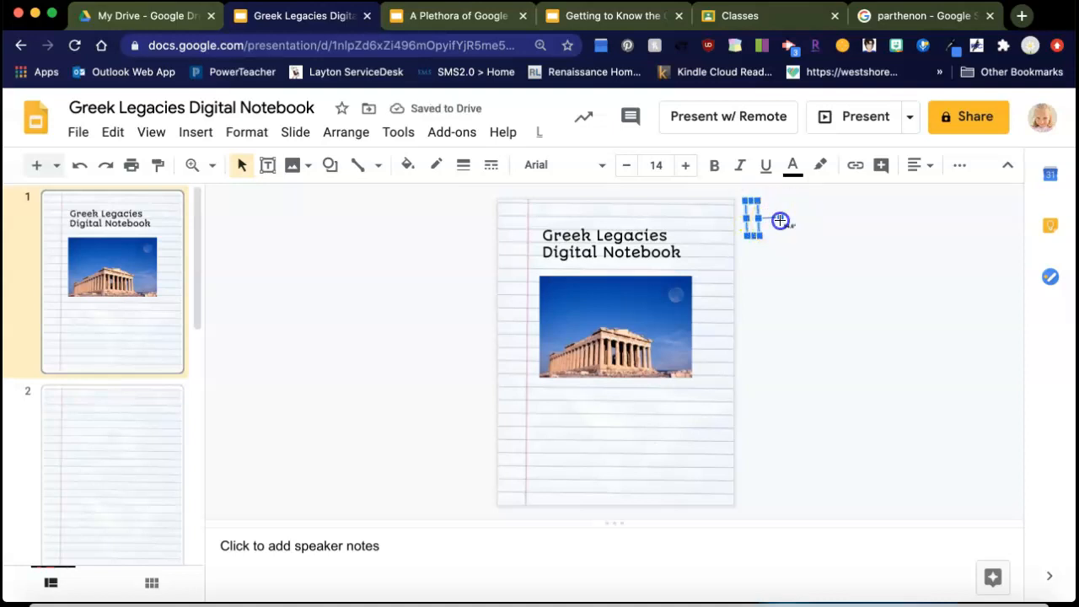
pyautogui.moveTo(779, 219); pyautogui.dragTo(742, 268)
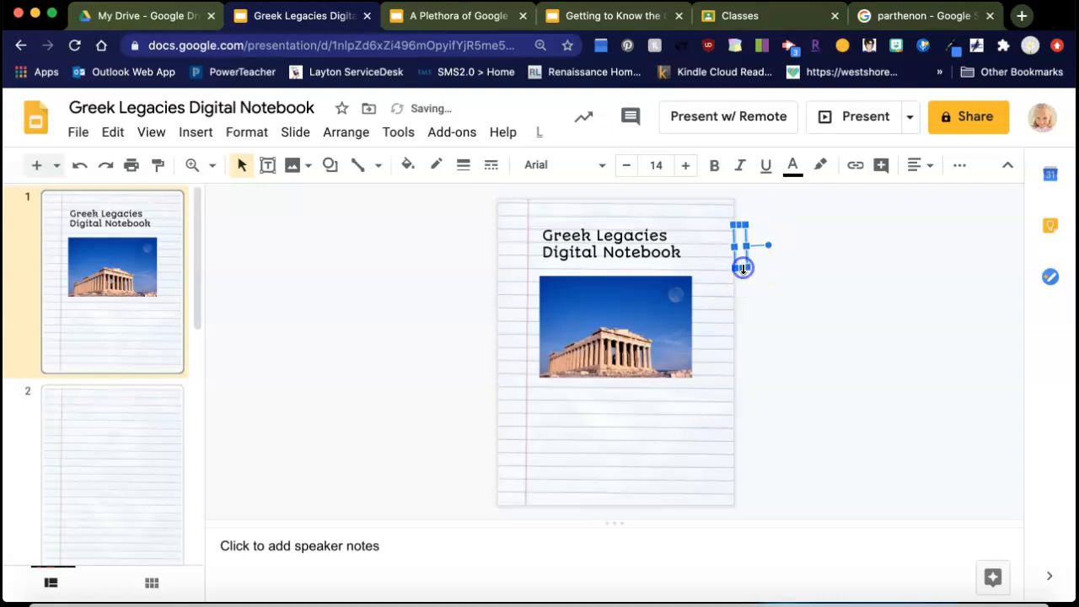
pyautogui.click(407, 164)
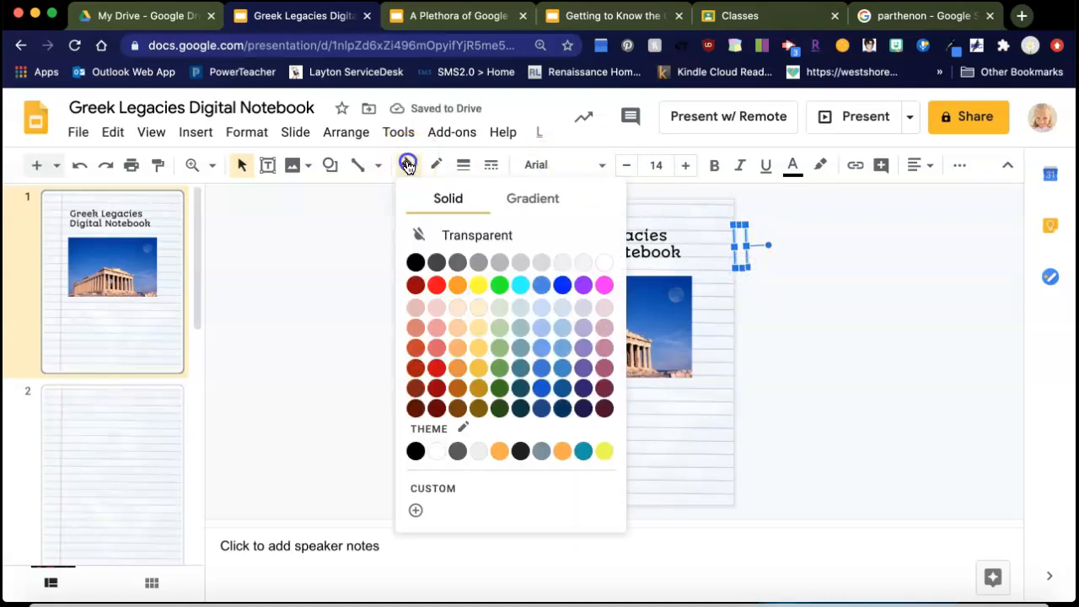
pyautogui.click(477, 306)
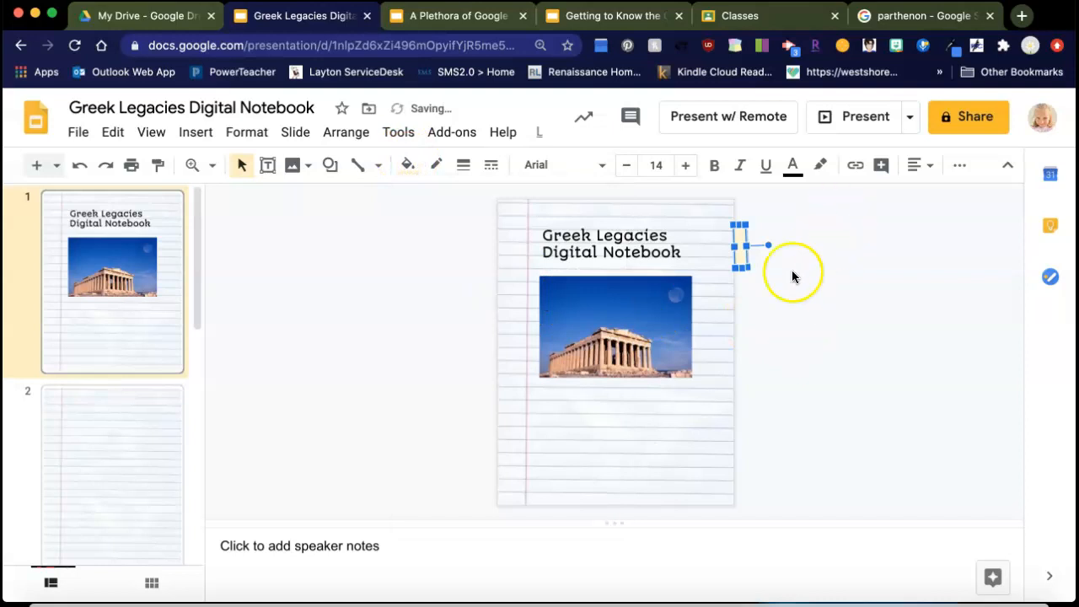
# - Link the yellow tab to Slide 2 of this presentation and check the applied link
pyautogui.click(857, 161)
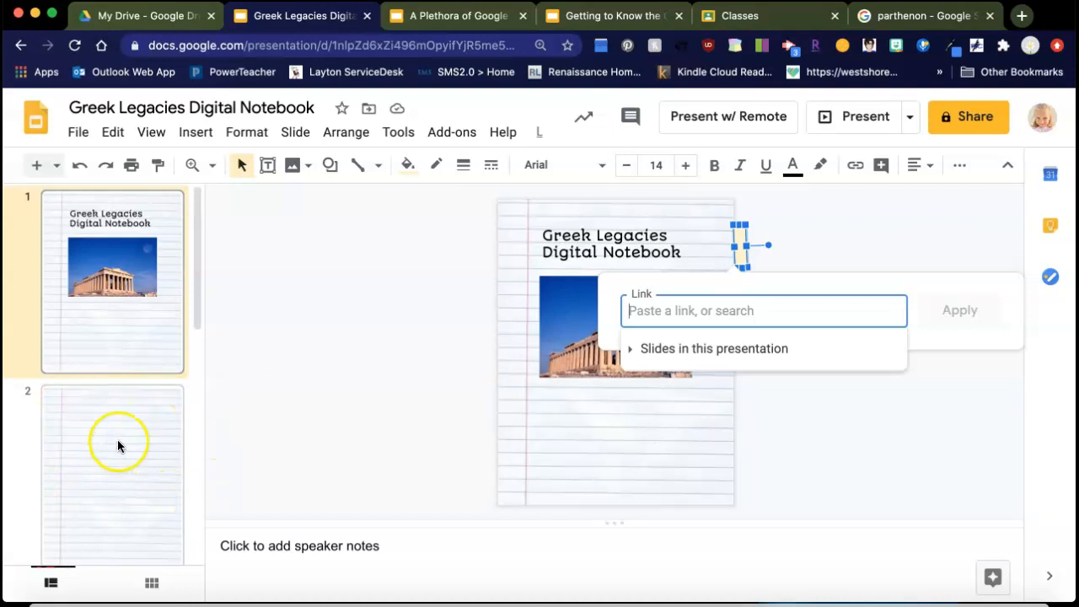
pyautogui.click(669, 350)
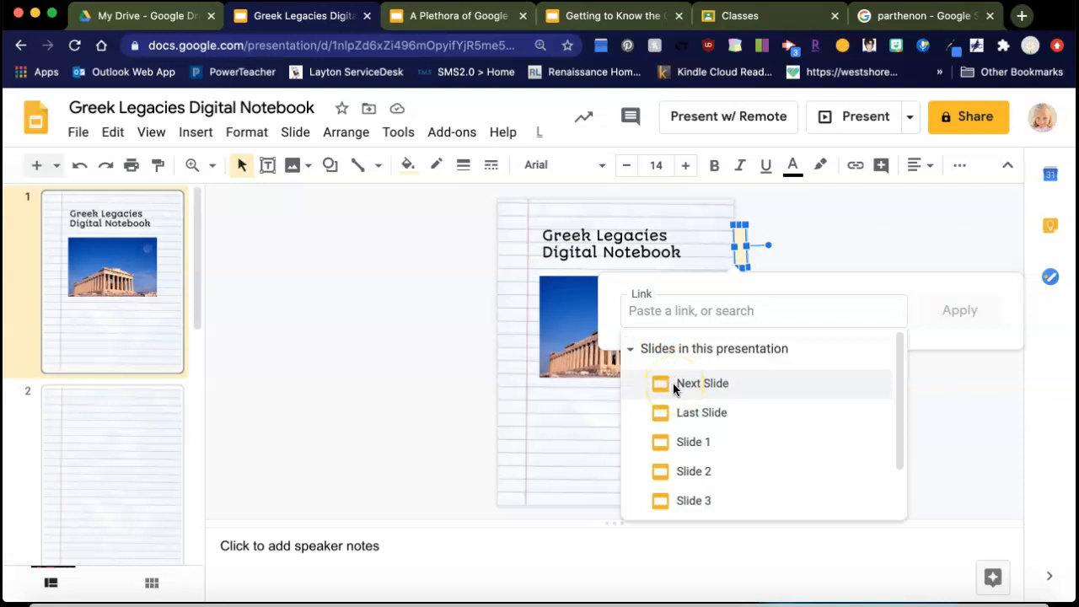
pyautogui.click(684, 482)
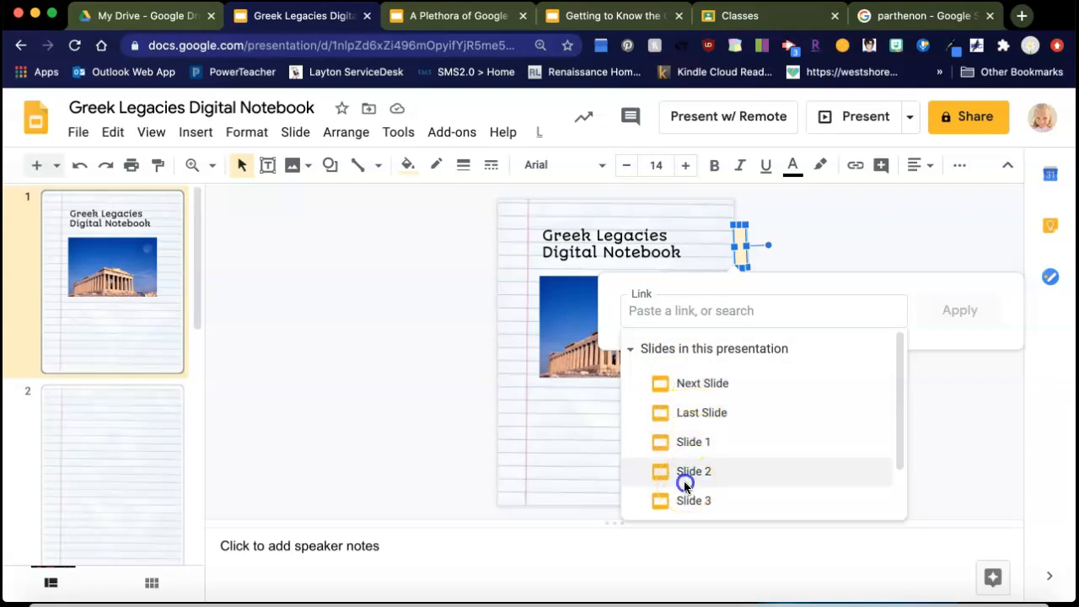
pyautogui.click(686, 305)
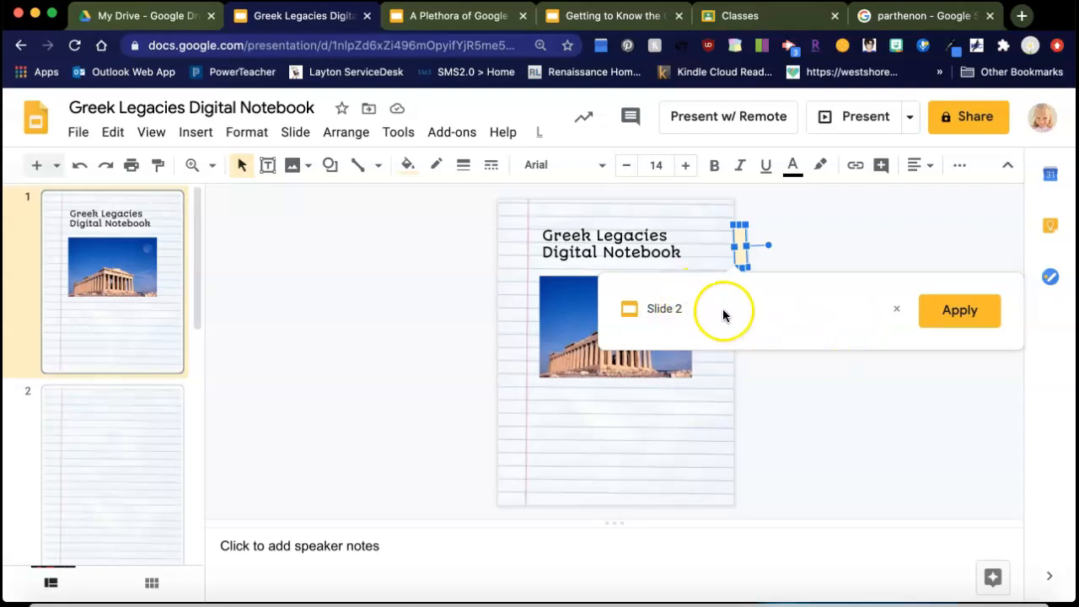
pyautogui.click(953, 313)
pyautogui.click(741, 248)
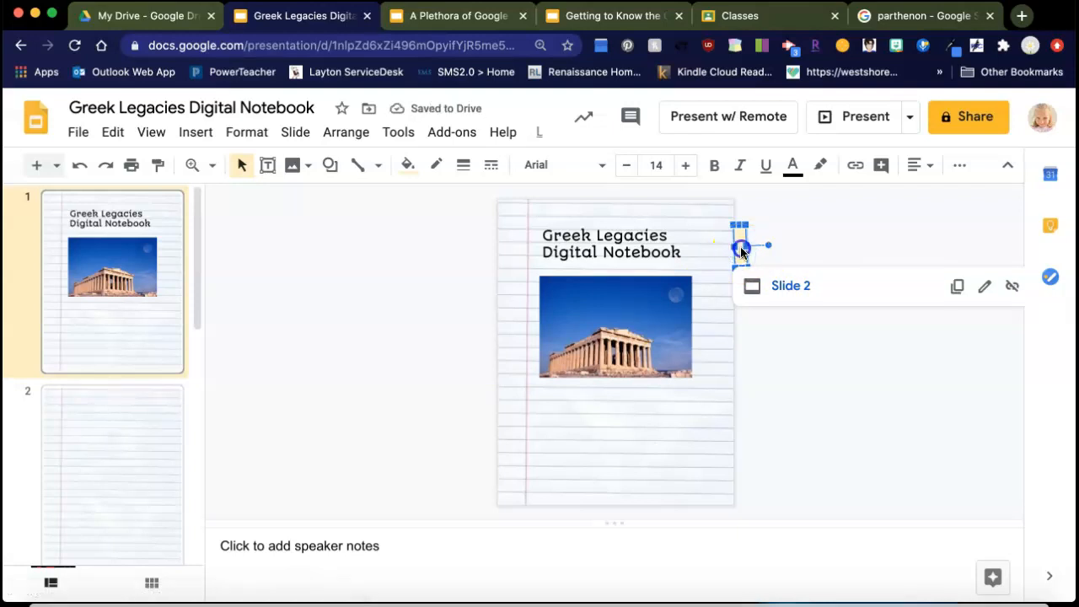
# - Enter a label in the yellow tab and increase its font size to 18
pyautogui.click(741, 250)
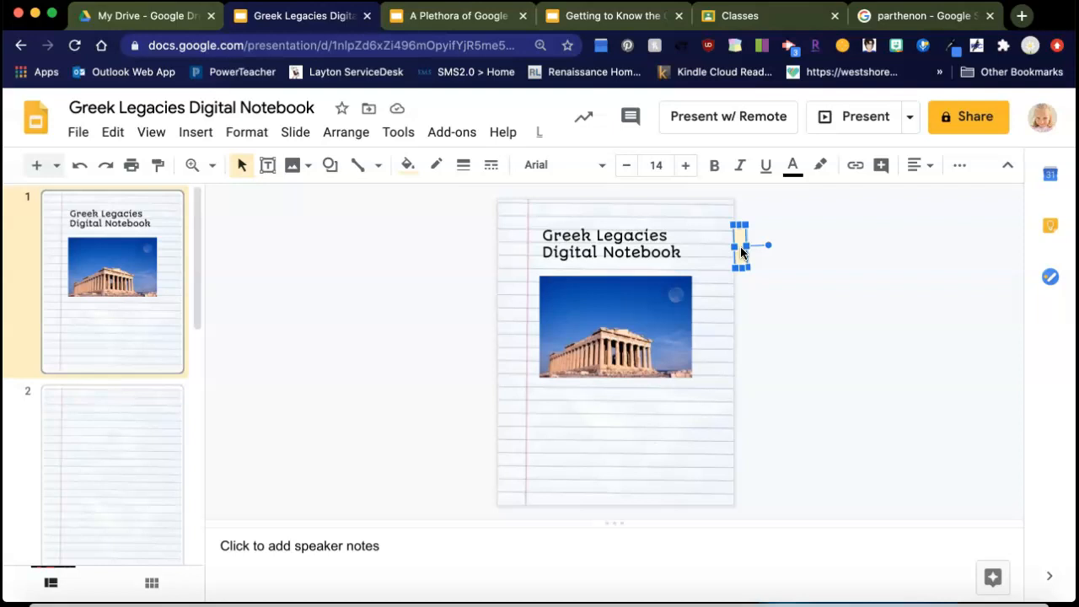
pyautogui.click(687, 166)
pyautogui.click(688, 166)
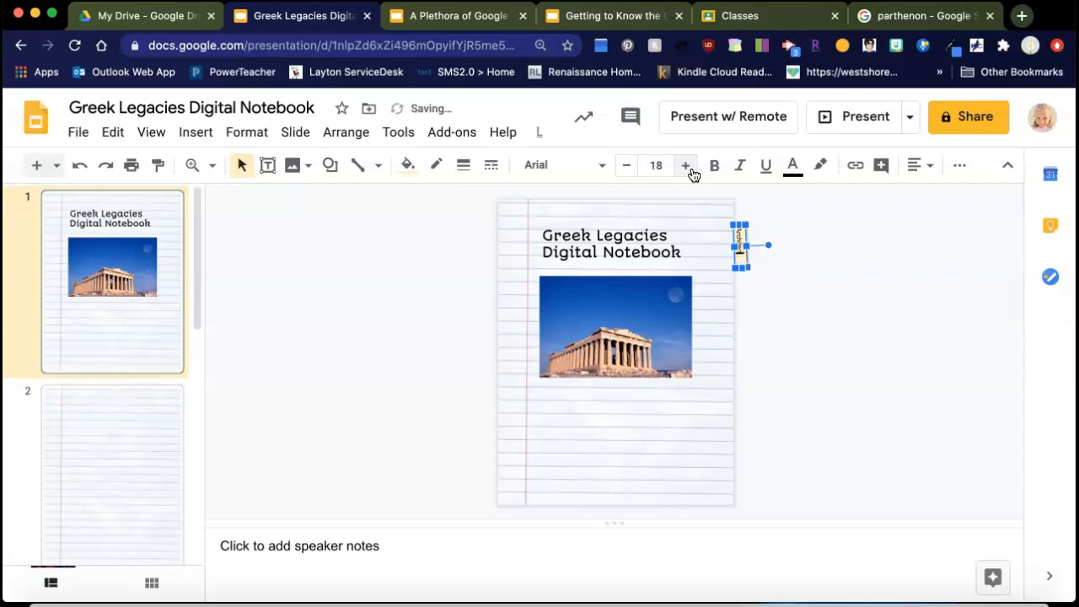
# - Test the notebook in presentation mode from the cover, exit the show, and return to editing the first slide
pyautogui.click(792, 301)
pyautogui.click(740, 251)
pyautogui.click(824, 135)
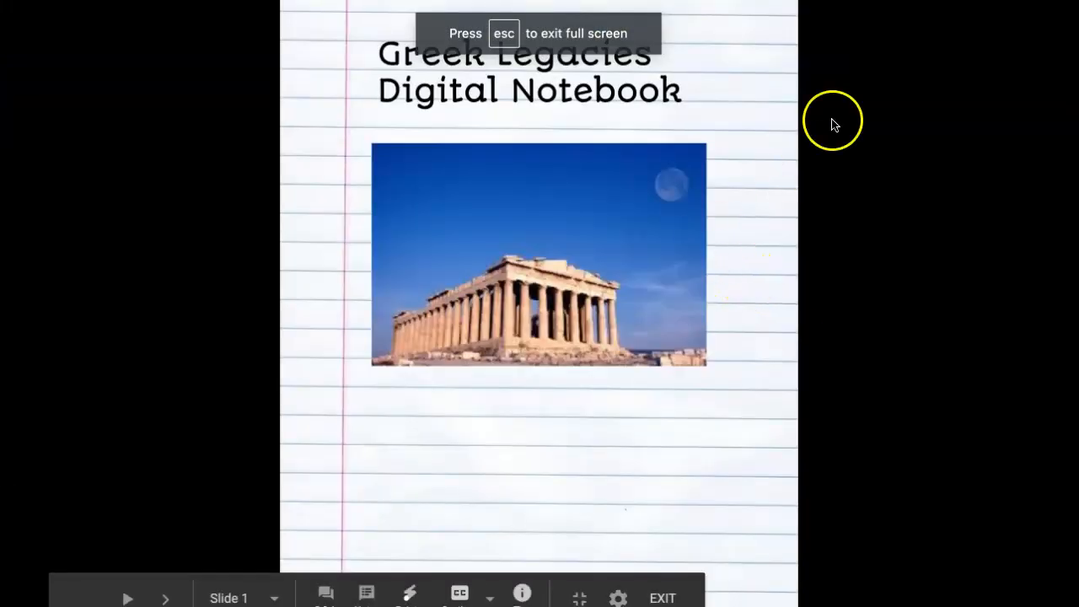
pyautogui.click(756, 91)
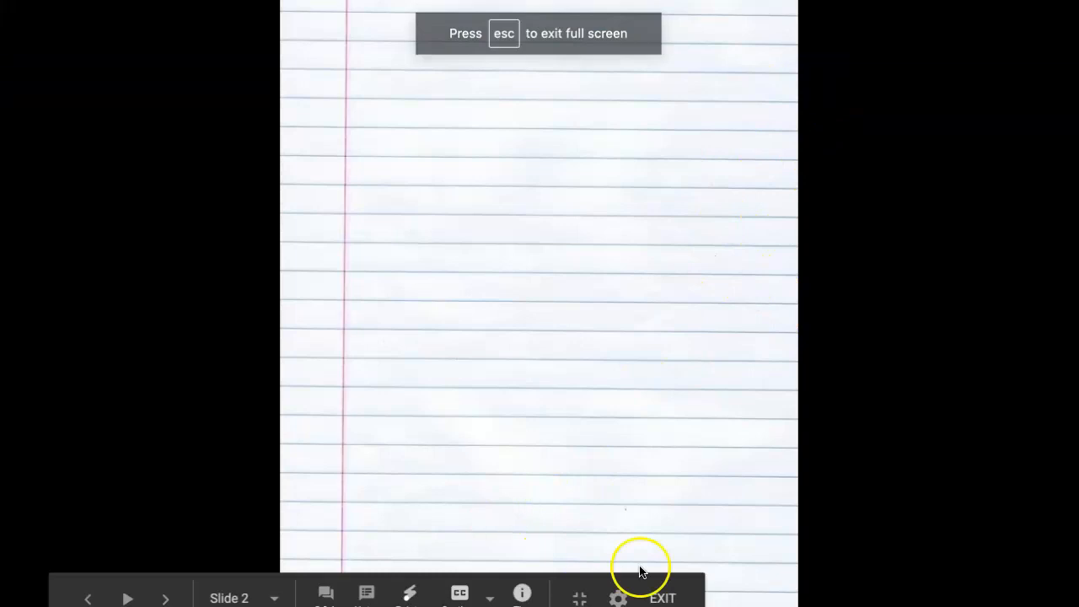
pyautogui.press('Escape')
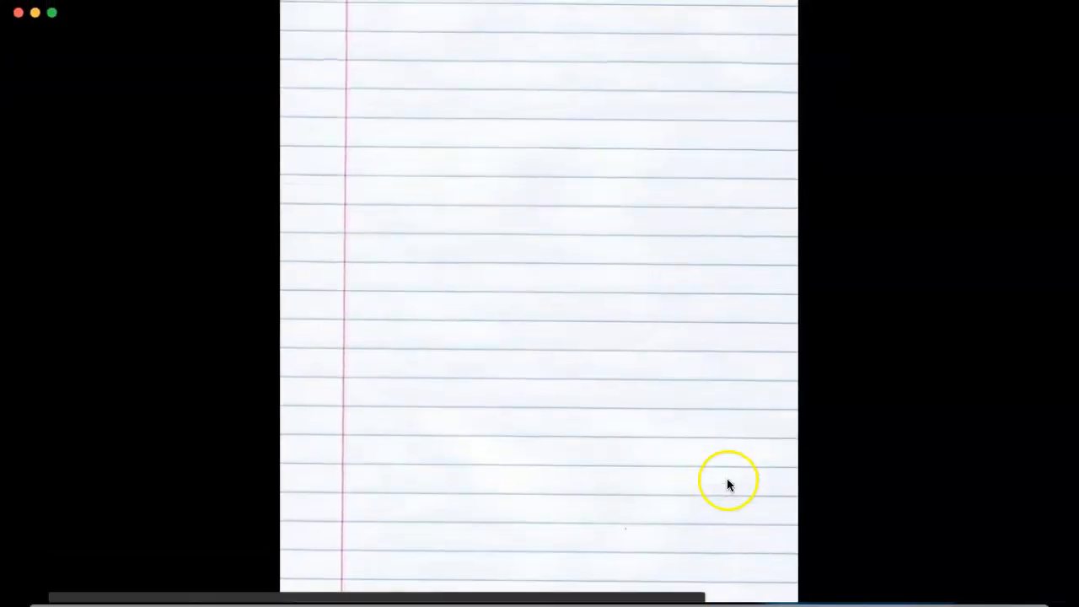
pyautogui.click(733, 242)
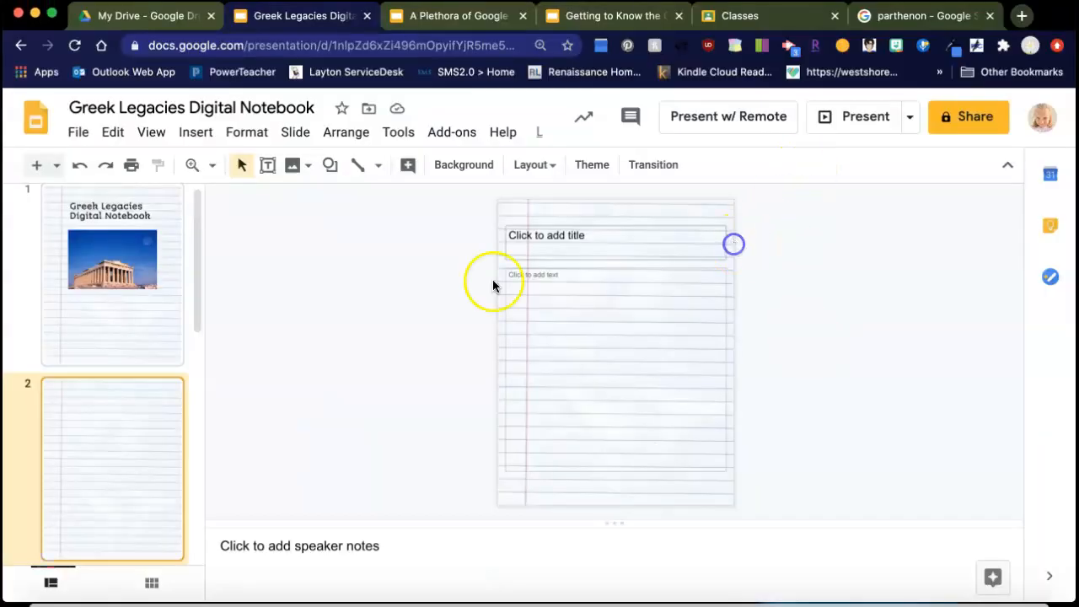
pyautogui.click(98, 195)
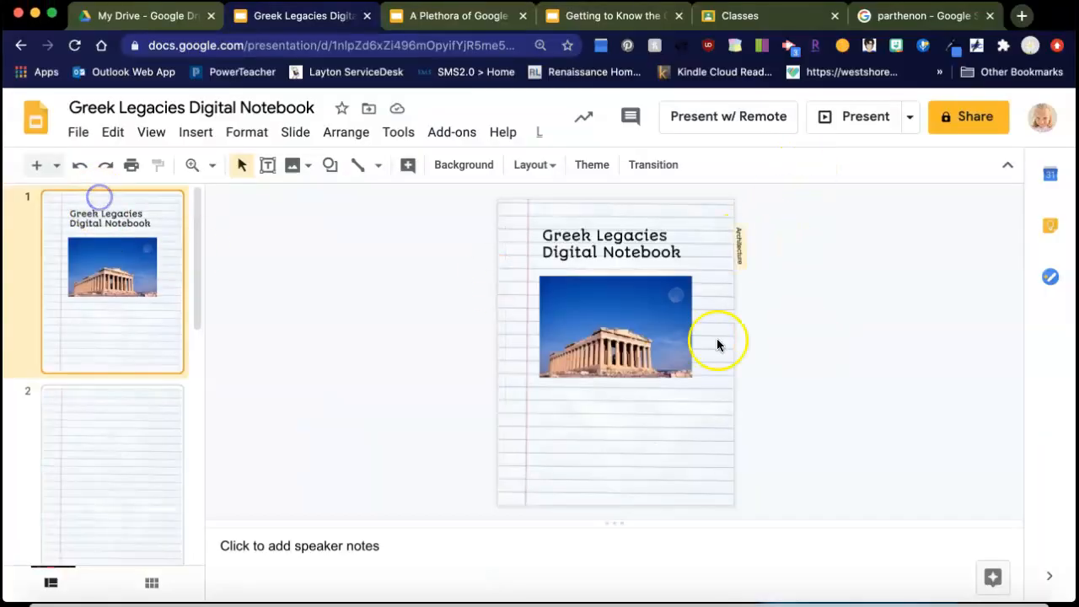
# - Move the yellow Architecture tab inward so it lies fully within the cover's right edge
pyautogui.click(738, 242)
pyautogui.moveTo(747, 245)
pyautogui.mouseDown()
pyautogui.moveTo(722, 245)
pyautogui.moveTo(739, 245)
pyautogui.mouseUp()
pyautogui.click(800, 249)
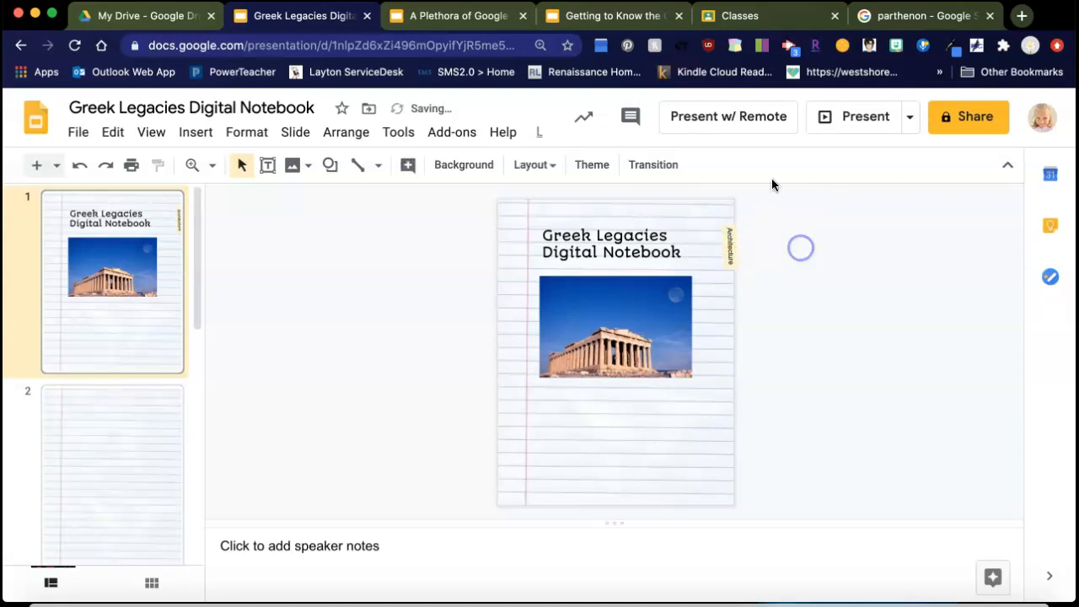
# - Present the notebook, follow the Architecture tab's link to Slide 2, and exit the presentation
pyautogui.click(846, 116)
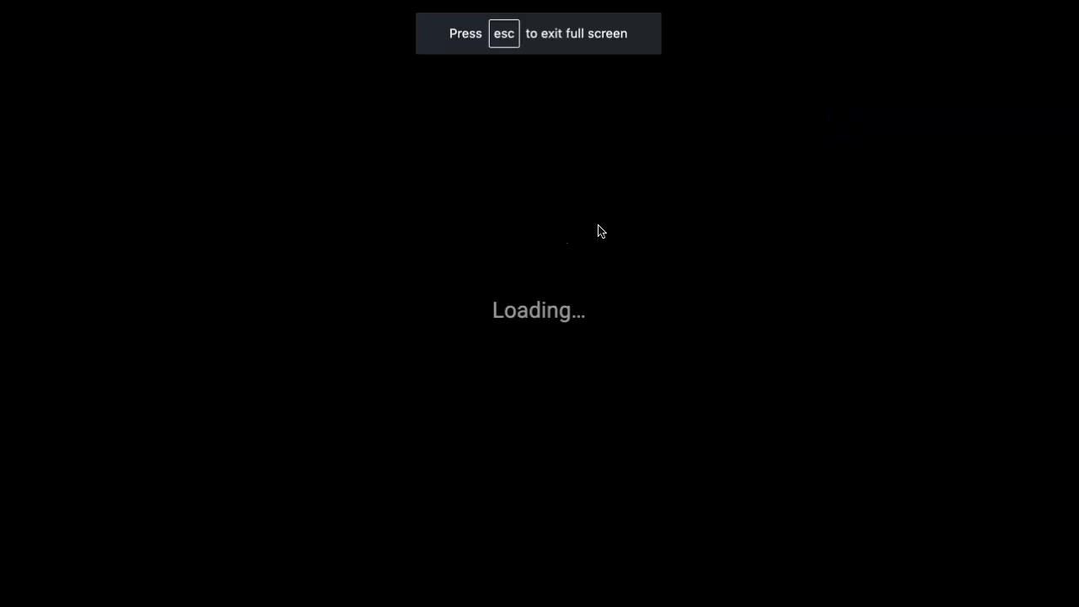
pyautogui.click(789, 90)
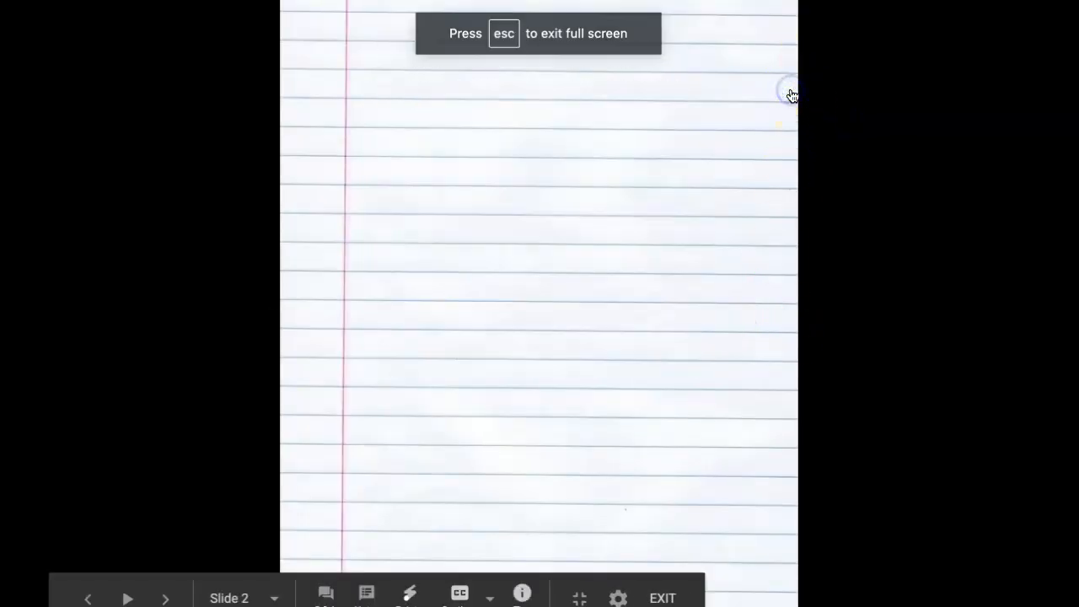
pyautogui.click(663, 597)
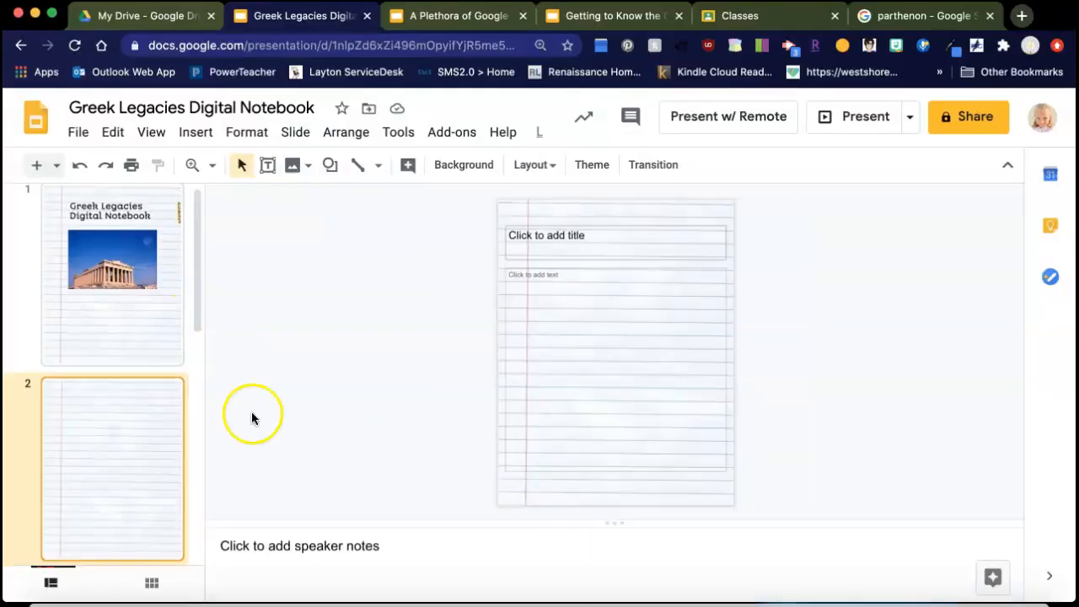
# - Enter the title "Greek Architecture" on slide 2
pyautogui.scroll(-2, 95, 427)
pyautogui.scroll(1, 96, 427)
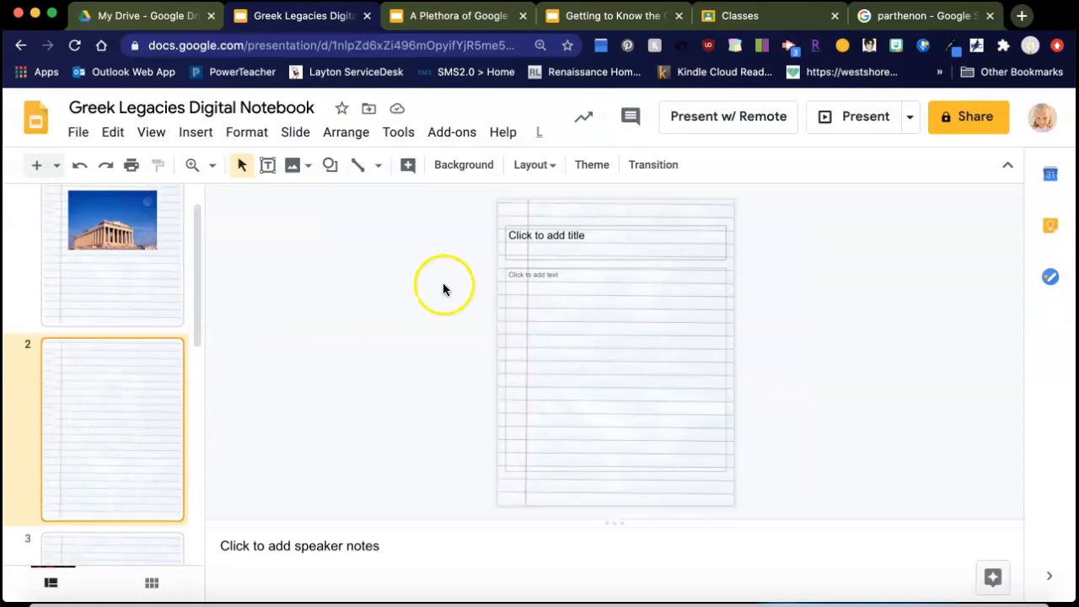
pyautogui.click(598, 243)
pyautogui.click(539, 227)
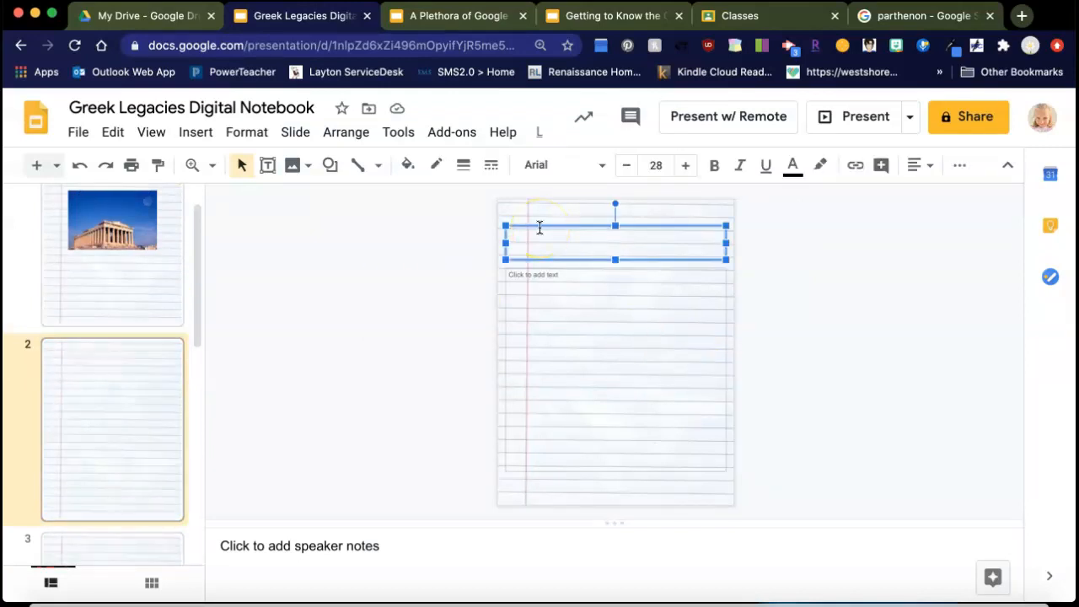
pyautogui.write('Greek Architectre')
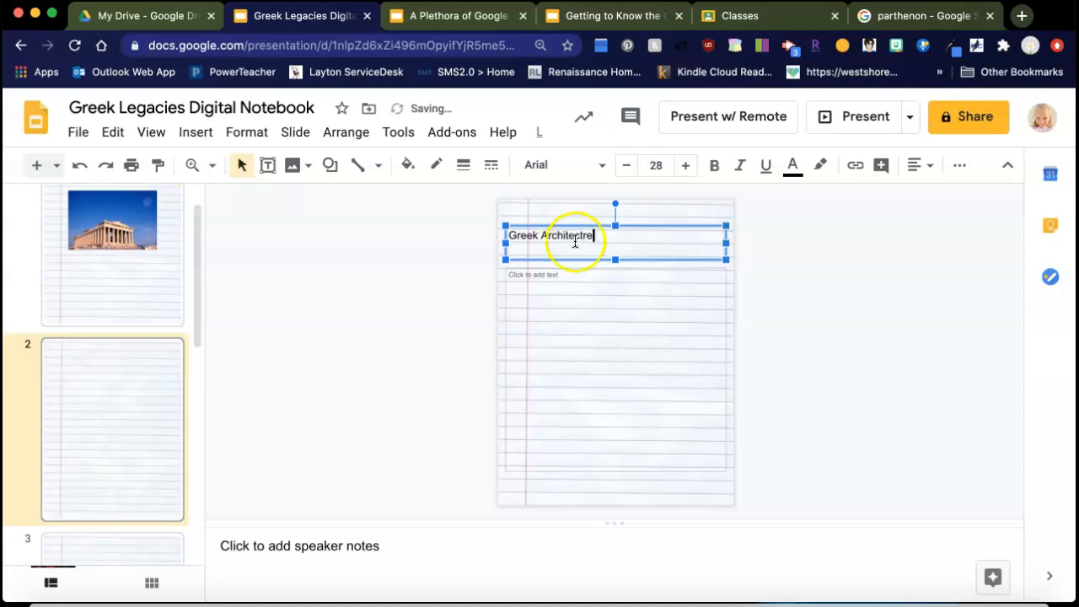
pyautogui.press('BackSpace')
pyautogui.press('BackSpace')
pyautogui.write('ure')
pyautogui.click(580, 288)
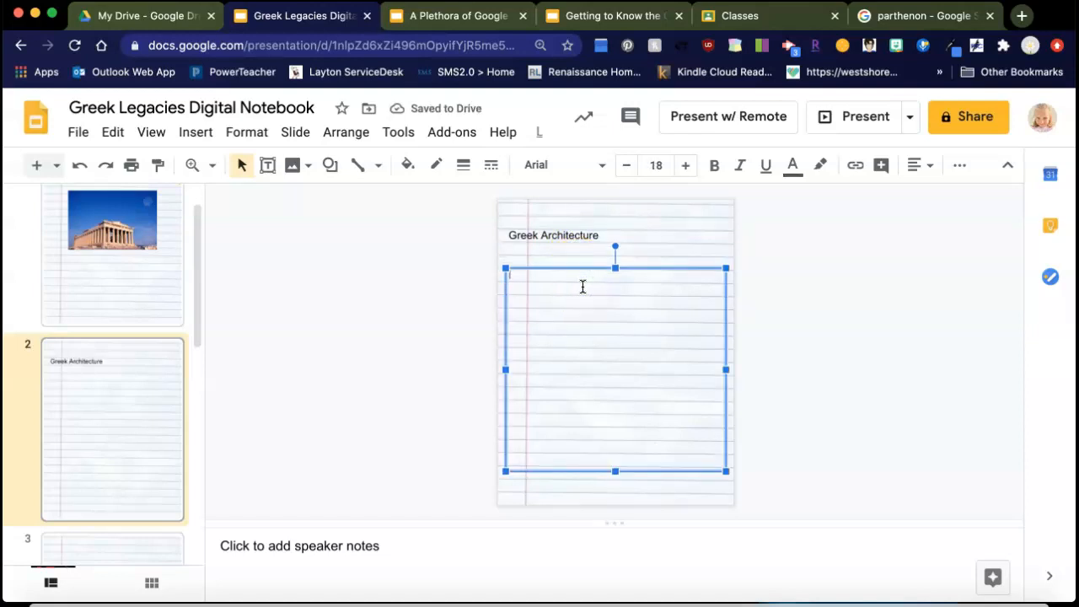
# - Enter the spaced-out headings "Ionic-", "Doric-" and "Corinthian-" in slide 2's body text box
pyautogui.write('Ionic-   Do')
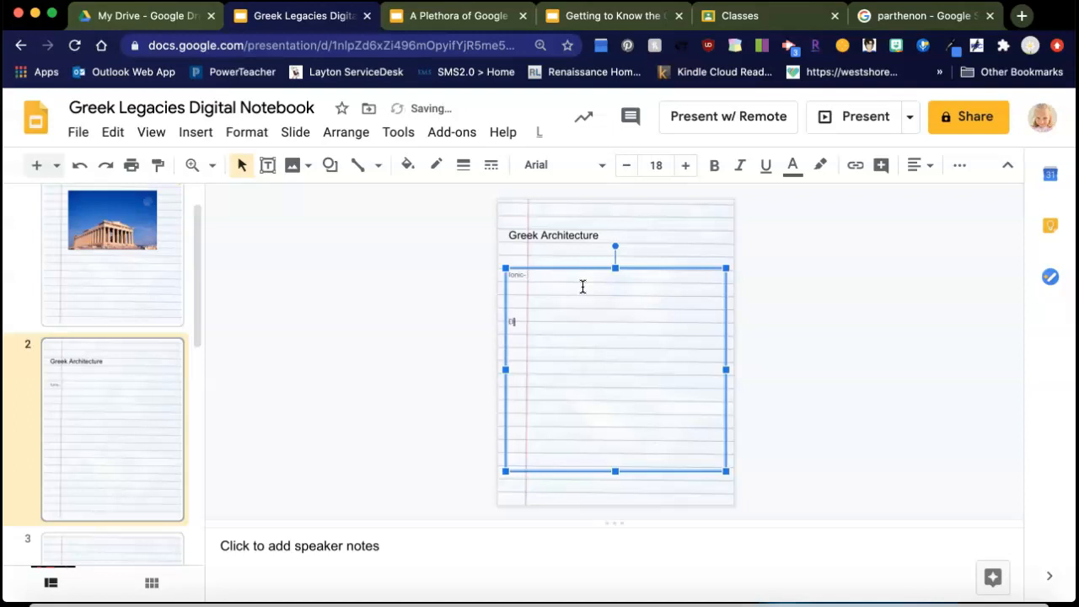
pyautogui.write('ric-    ')
pyautogui.write('Corinthian-')
# - Increase the font size of the three column headings to 27
pyautogui.moveTo(568, 390); pyautogui.dragTo(506, 286)
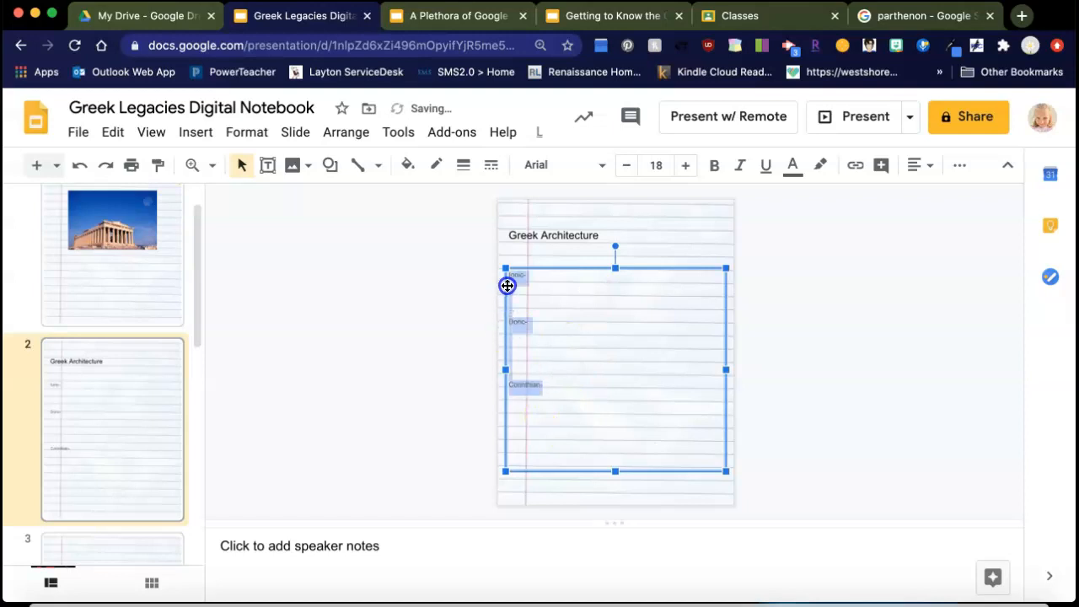
pyautogui.click(688, 172)
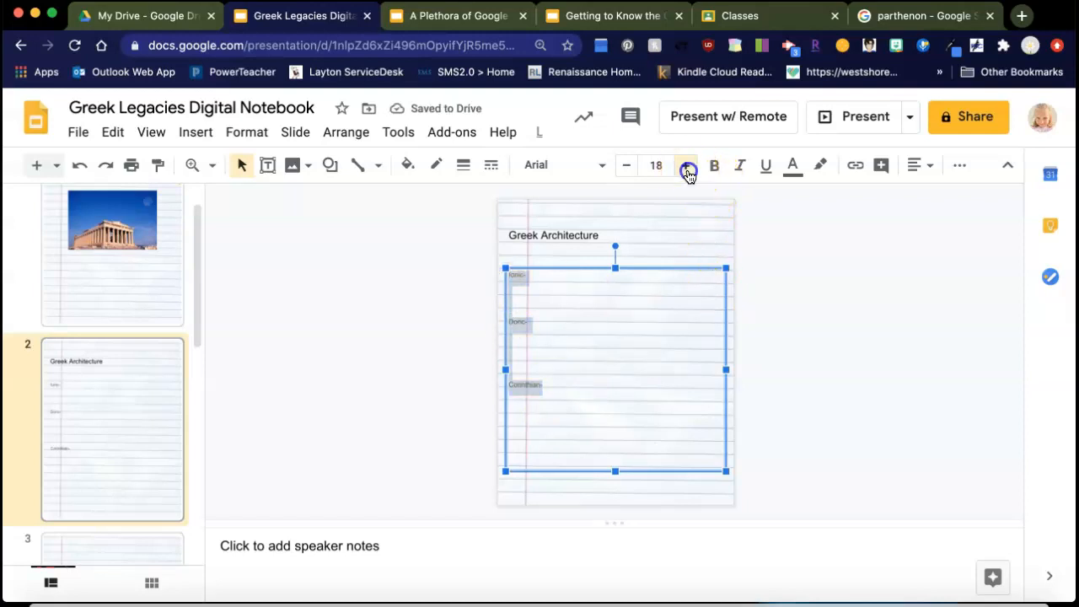
pyautogui.click(688, 172)
pyautogui.click(688, 172)
pyautogui.click(687, 172)
pyautogui.click(688, 172)
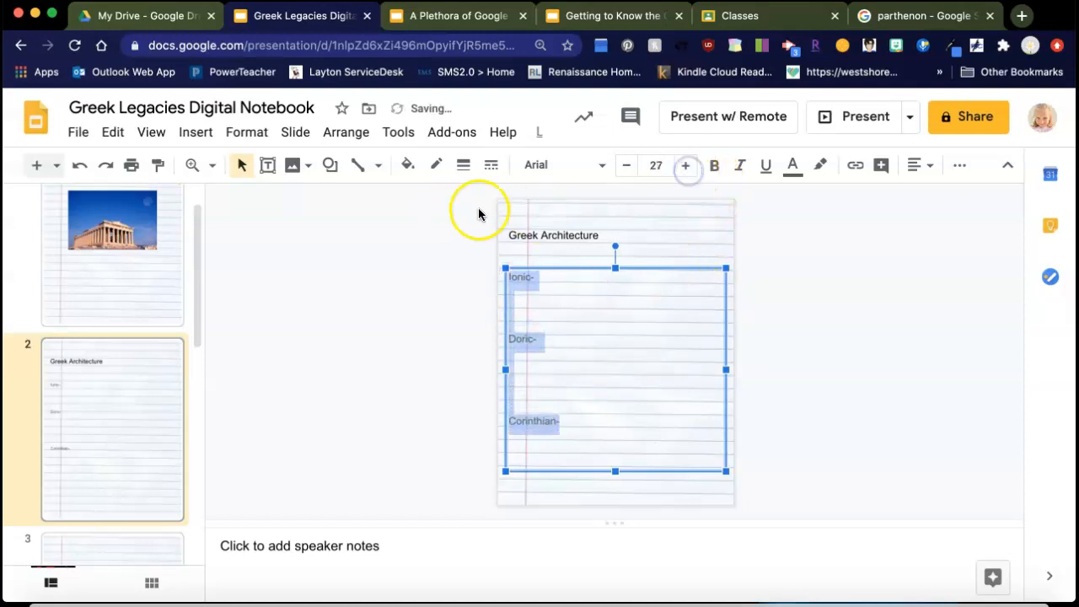
# - Add a text box under slide 2's title reading "Find an example of each of the three types of Greek column and insert."
pyautogui.click(267, 164)
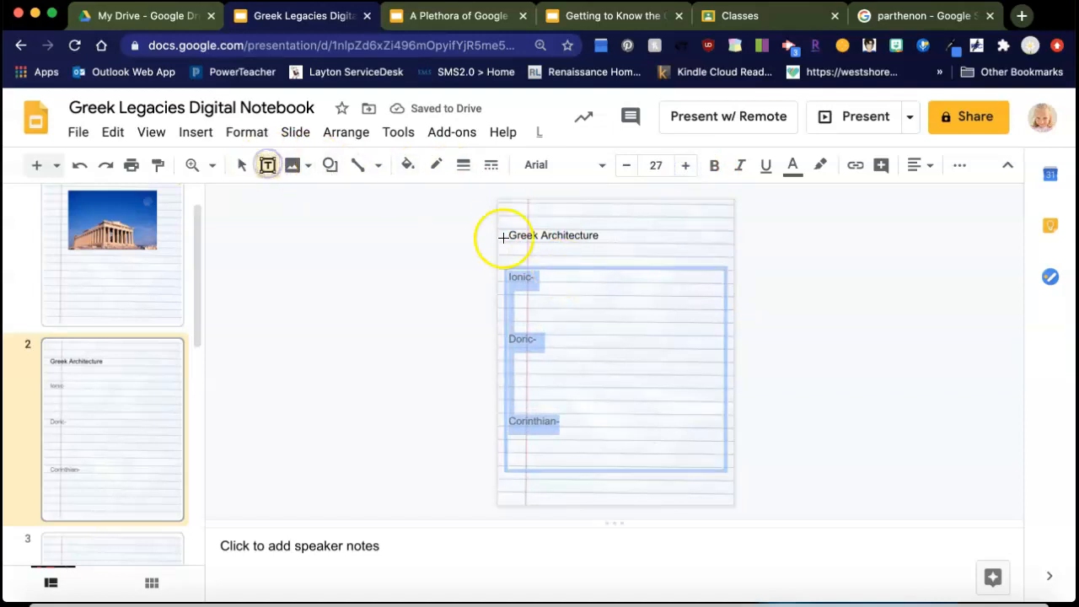
pyautogui.moveTo(517, 250); pyautogui.dragTo(712, 261)
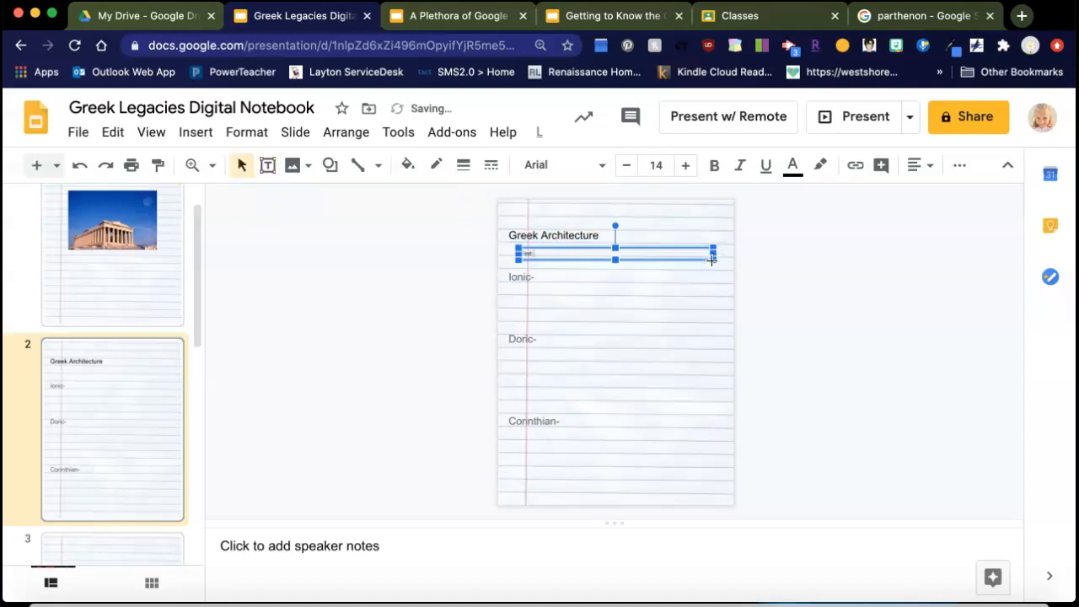
pyautogui.press('BackSpace')
pyautogui.press('BackSpace')
pyautogui.press('BackSpace')
pyautogui.write('ch o')
pyautogui.write('ar')
pyautogui.write('mn a')
pyautogui.write('nd insert.')
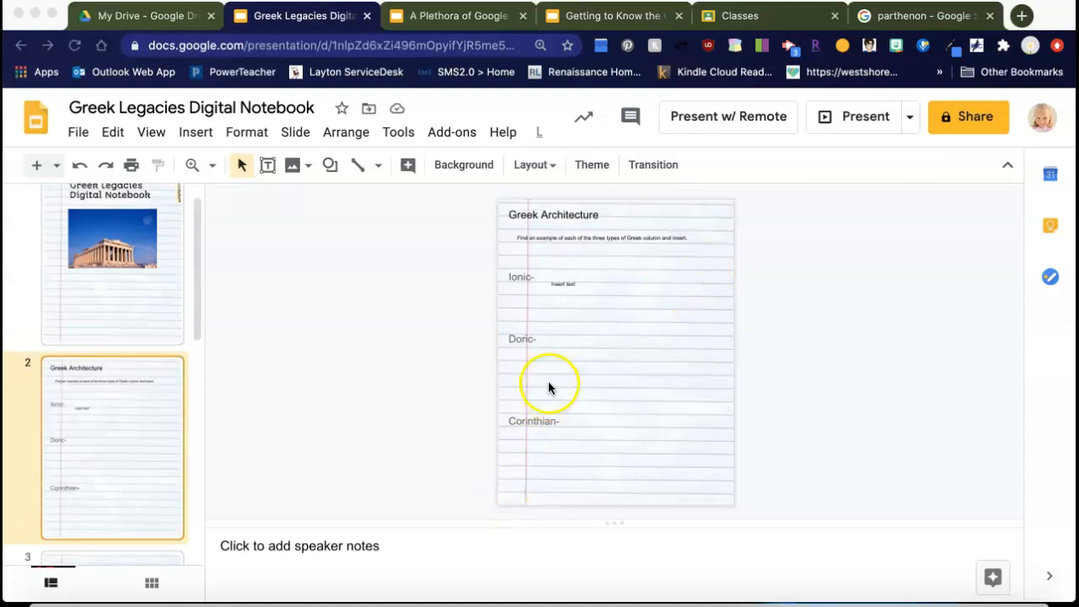
# - Nudge the instruction line slightly down and right, and delete the "Insert text" box beside Ionic
pyautogui.click(560, 282)
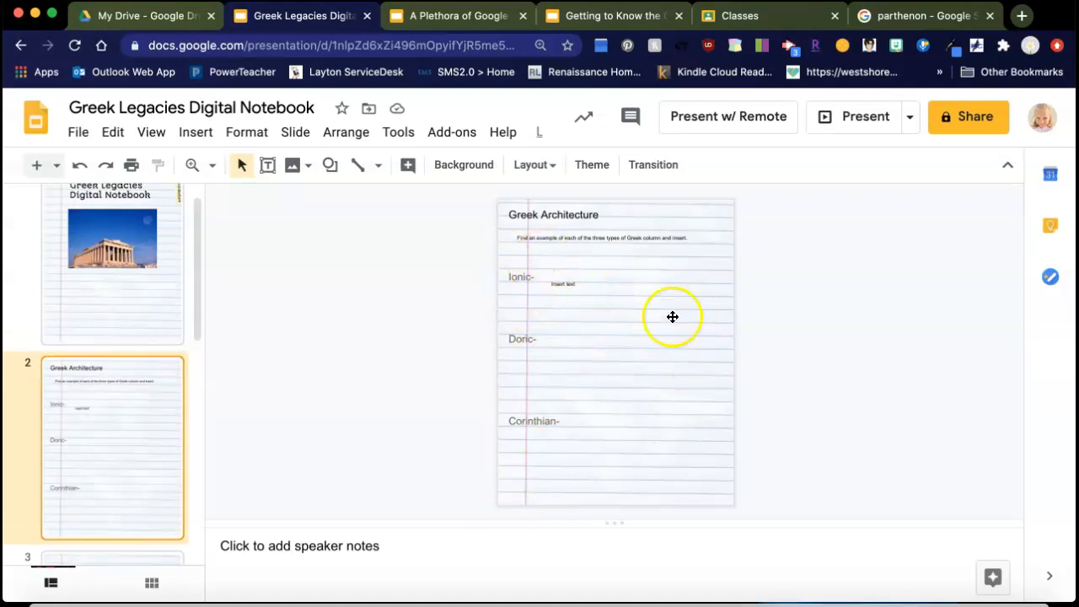
pyautogui.click(598, 234)
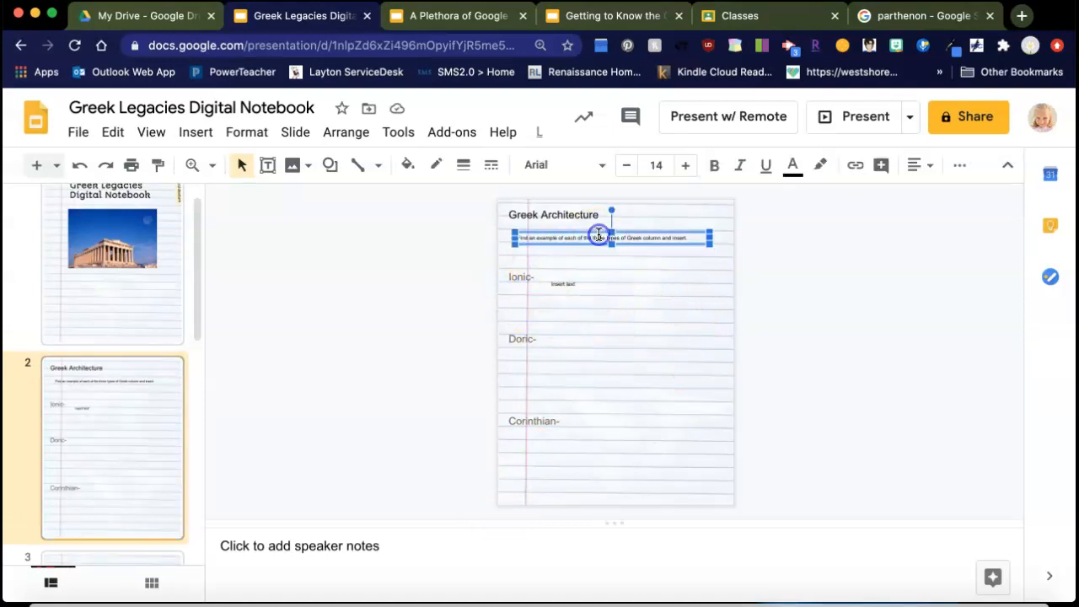
pyautogui.moveTo(598, 231); pyautogui.dragTo(603, 234)
pyautogui.click(570, 283)
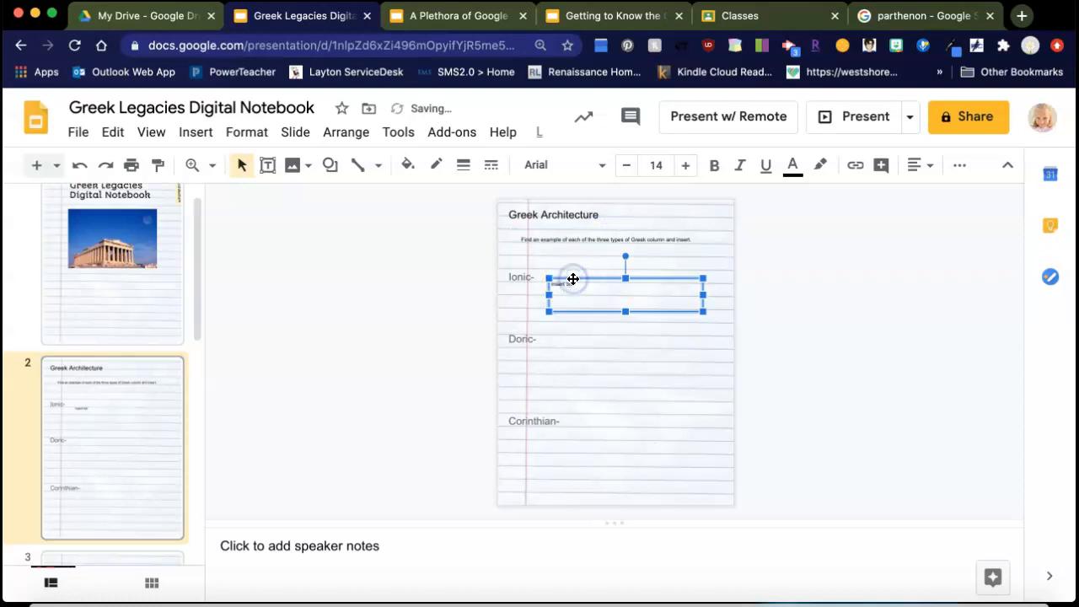
pyautogui.press('BackSpace')
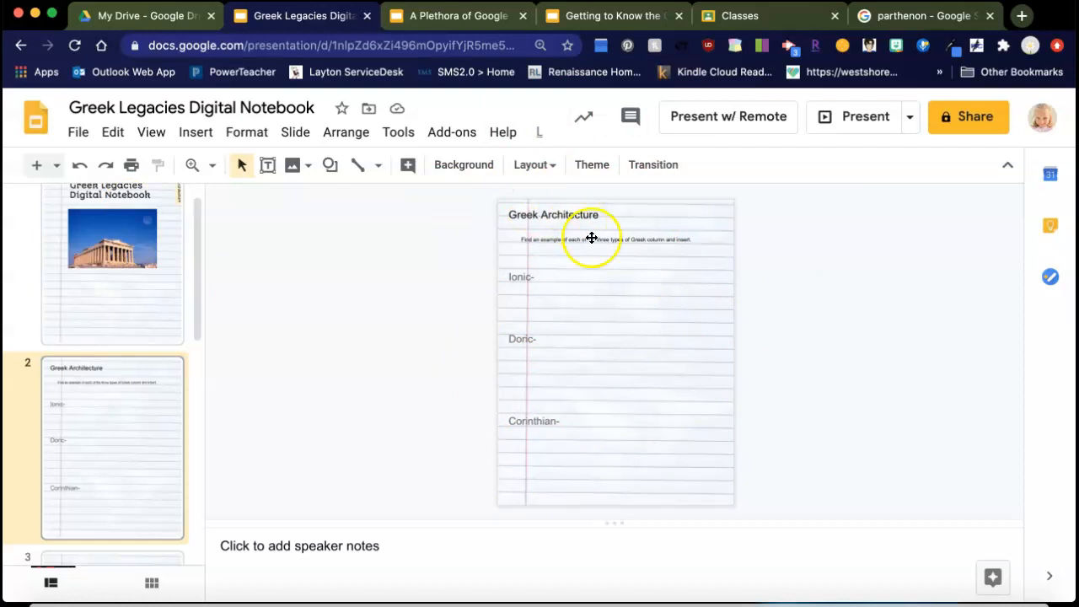
# - Review slides 3 to 5 of the notebook and return to the Greek Architecture slide
pyautogui.scroll(-1, 136, 312)
pyautogui.scroll(-5, 115, 446)
pyautogui.click(106, 457)
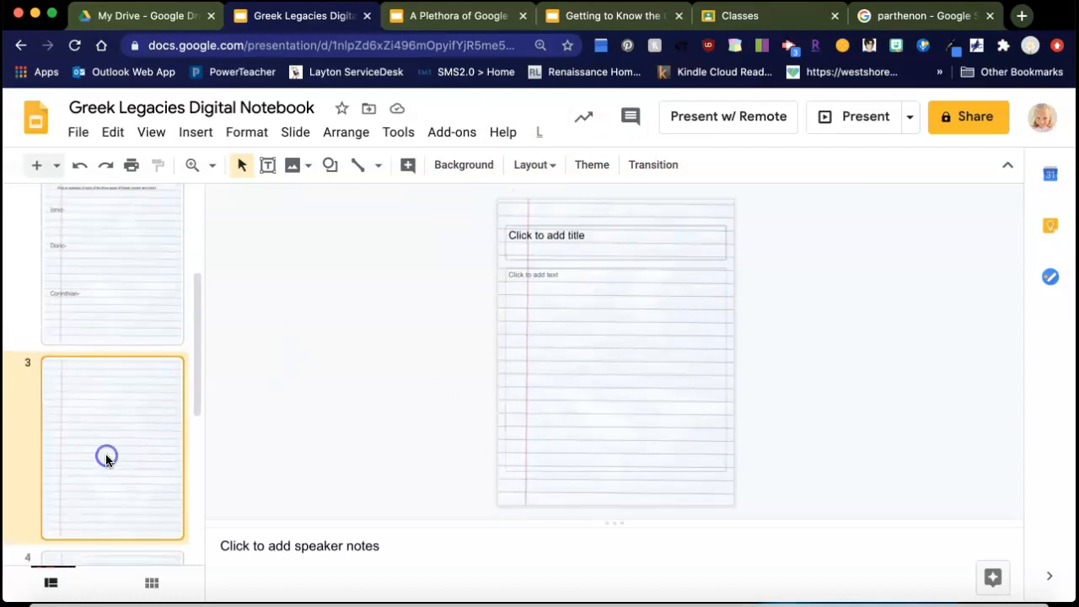
pyautogui.scroll(-5, 108, 448)
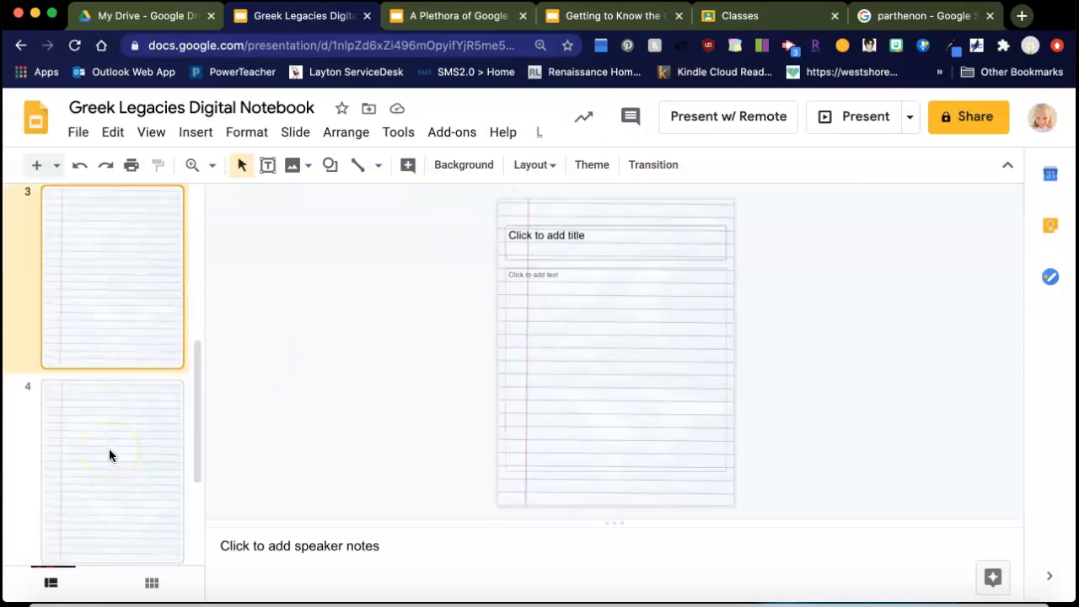
pyautogui.click(109, 452)
pyautogui.scroll(-5, 109, 448)
pyautogui.click(108, 448)
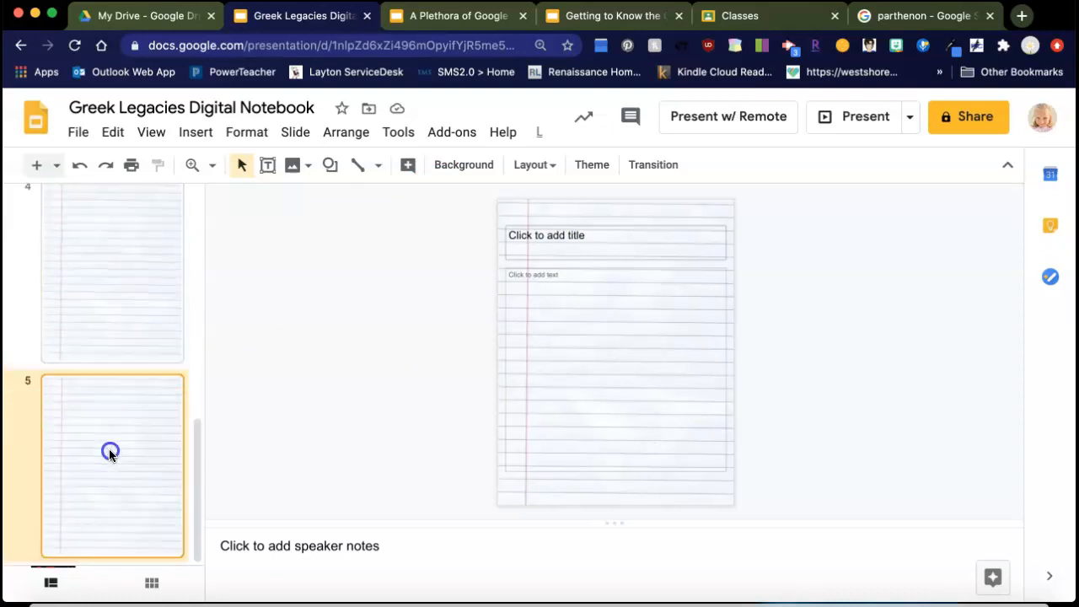
pyautogui.scroll(10, 148, 319)
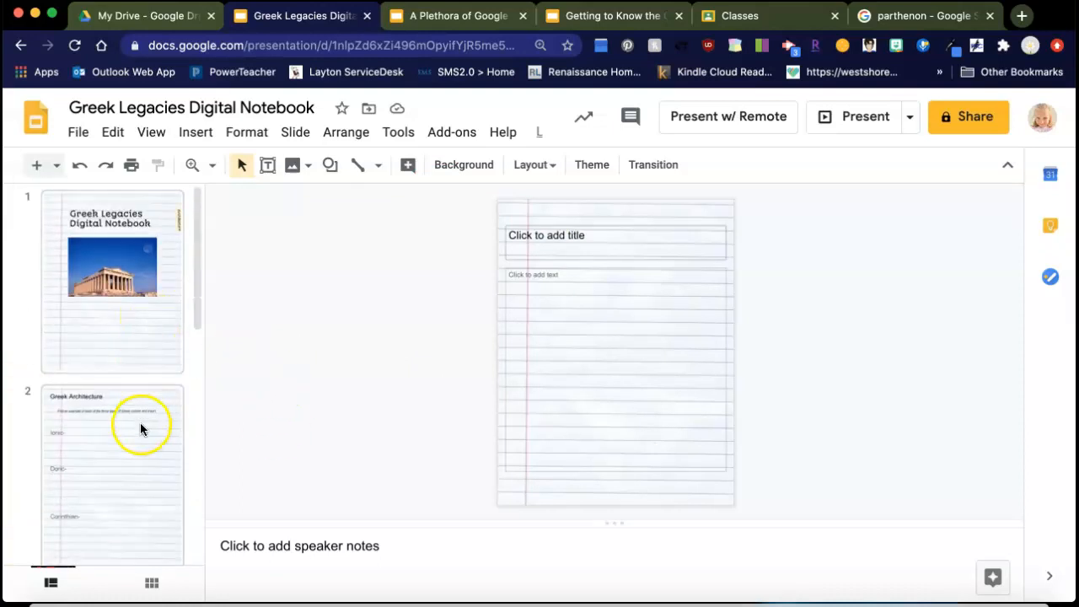
pyautogui.scroll(-2, 139, 424)
pyautogui.click(139, 424)
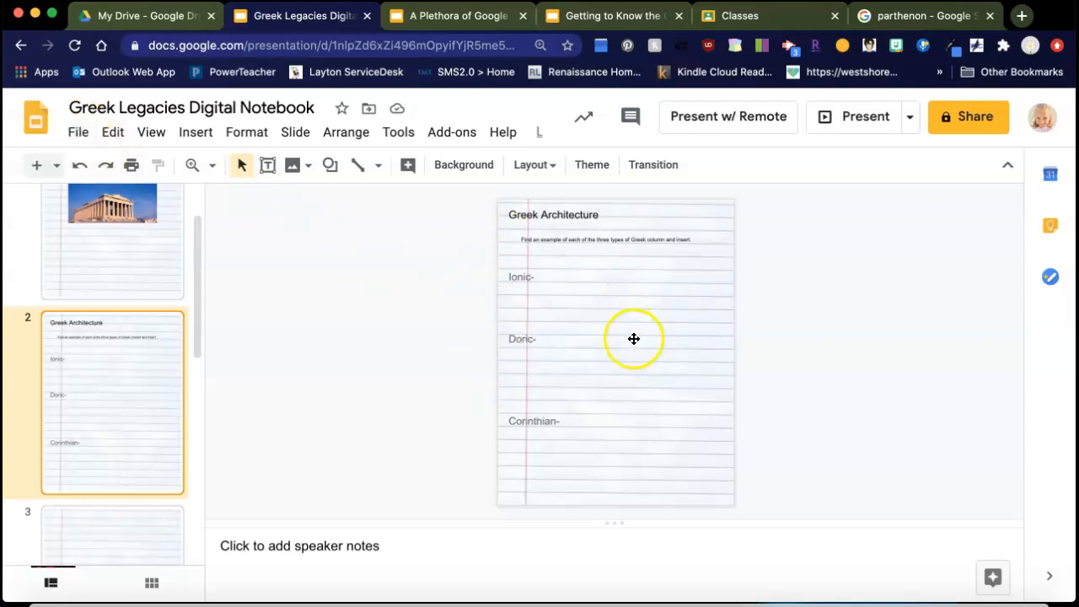
# - Download the Greek Architecture slide as a PNG image
pyautogui.click(634, 450)
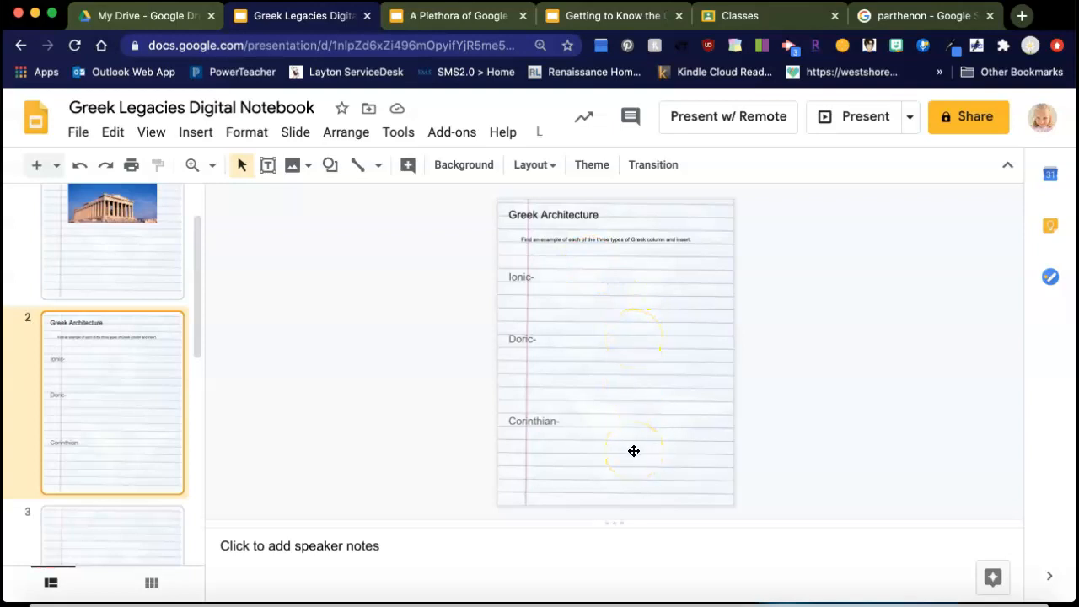
pyautogui.click(80, 132)
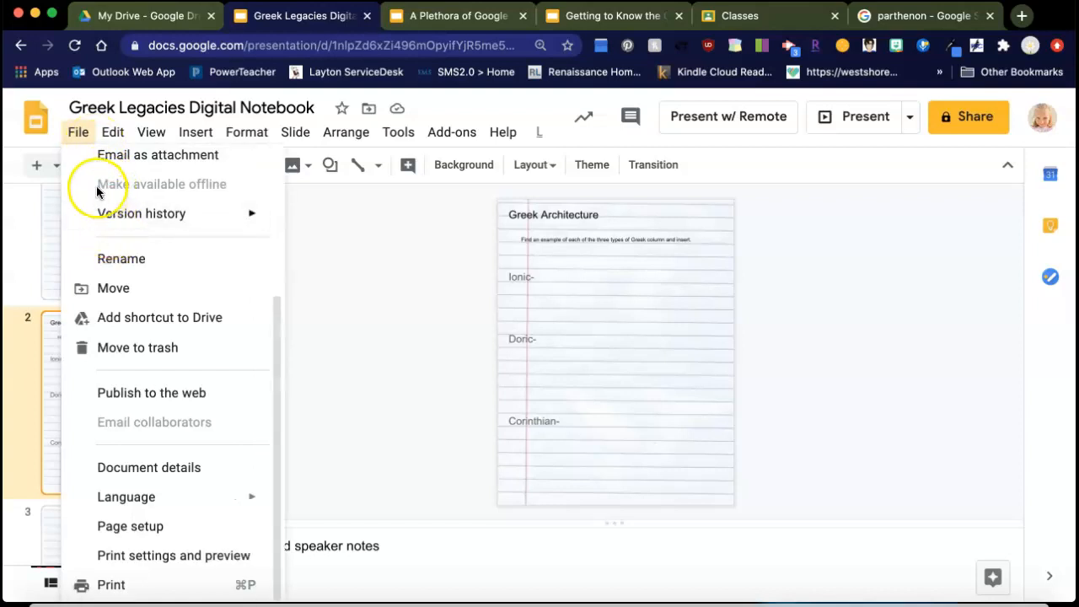
pyautogui.scroll(2, 98, 187)
pyautogui.scroll(1, 101, 193)
pyautogui.moveTo(110, 250)
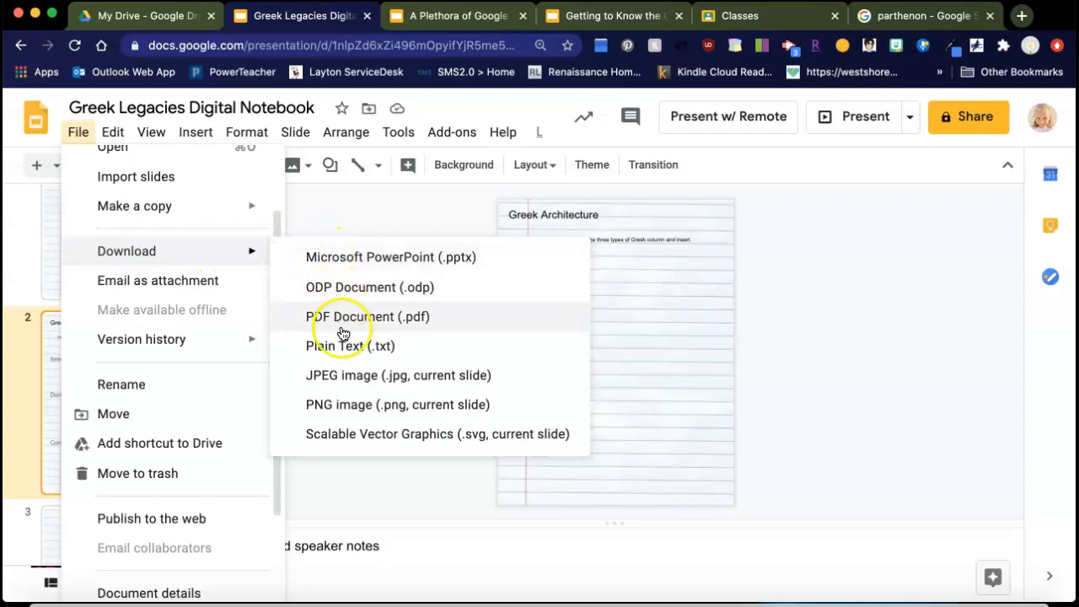
pyautogui.click(352, 405)
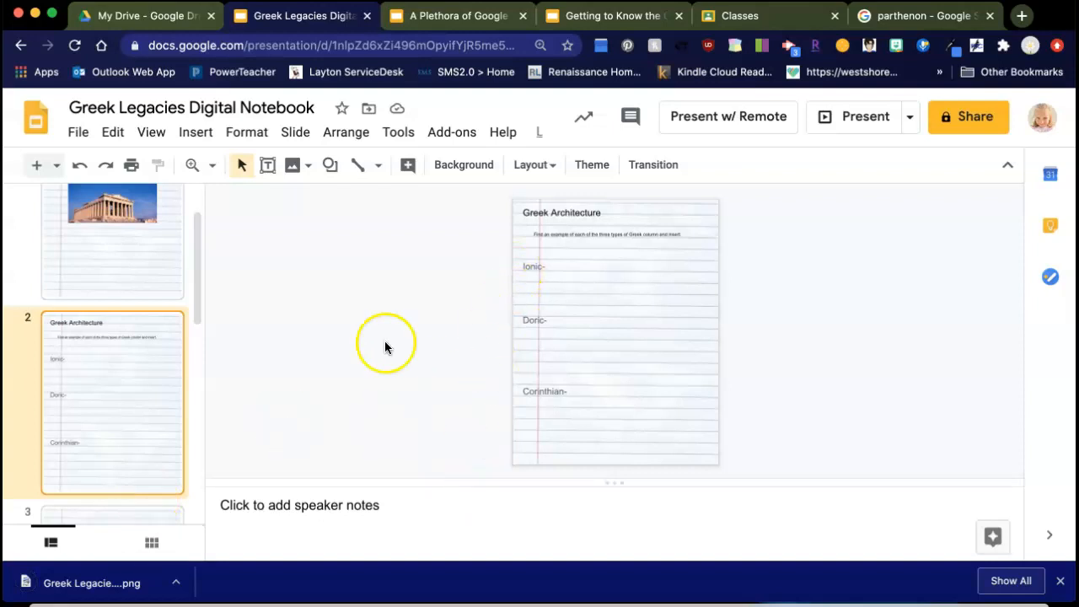
# - Delete the column-names text box, the instruction line and the "Greek Architecture" title from slide 2
pyautogui.click(588, 354)
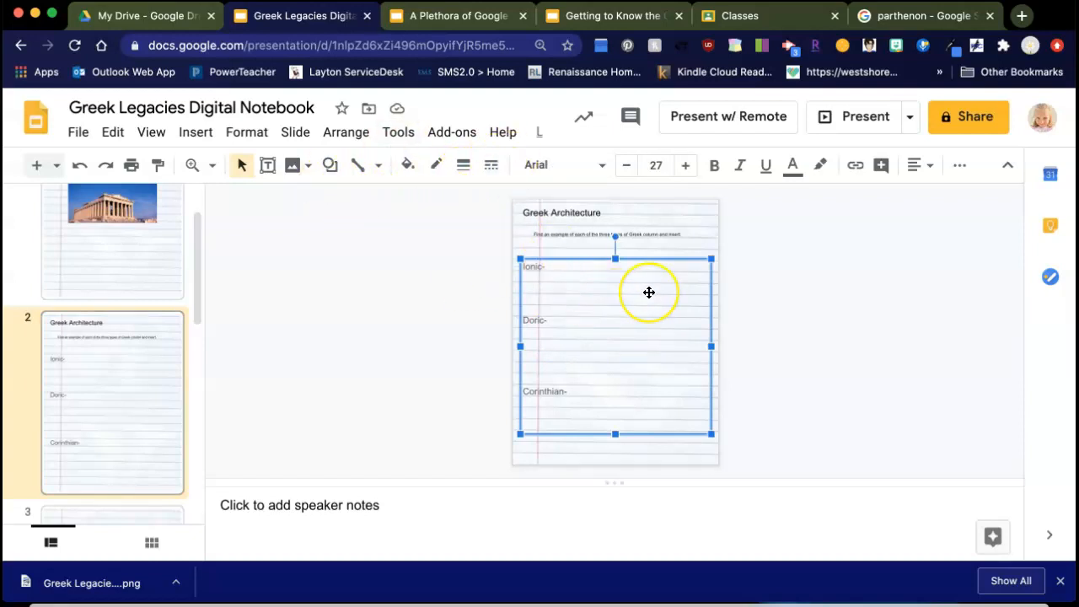
pyautogui.press('Delete')
pyautogui.click(628, 233)
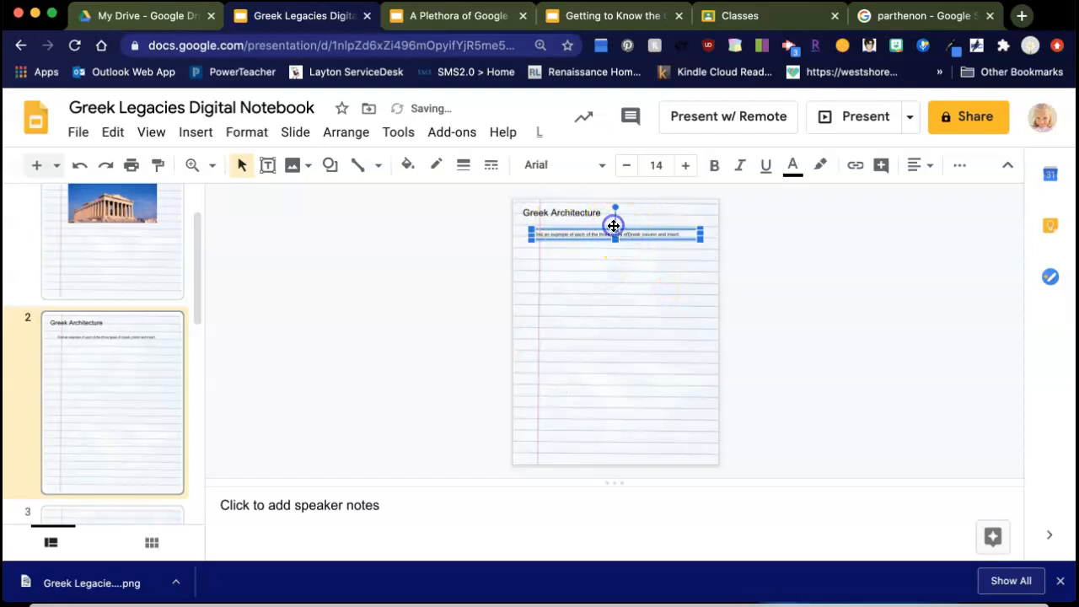
pyautogui.press('Delete')
pyautogui.click(571, 211)
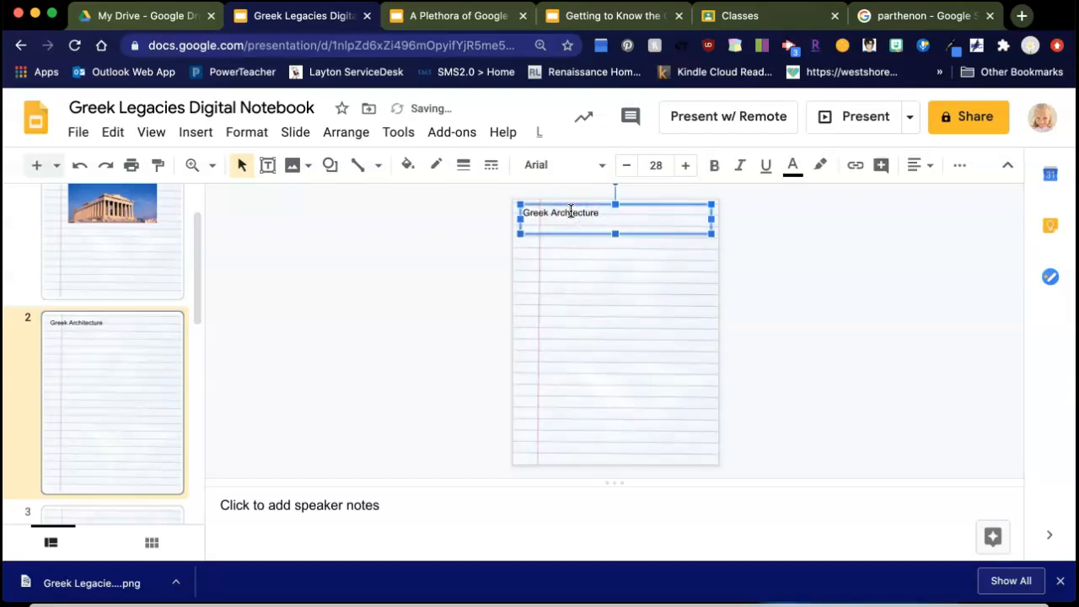
pyautogui.click(579, 203)
pyautogui.press('Delete')
# - Set slide 2's background to the uploaded "Greek Legacies Digital Notebook.png" from Downloads and check that its text cannot be selected
pyautogui.click(470, 163)
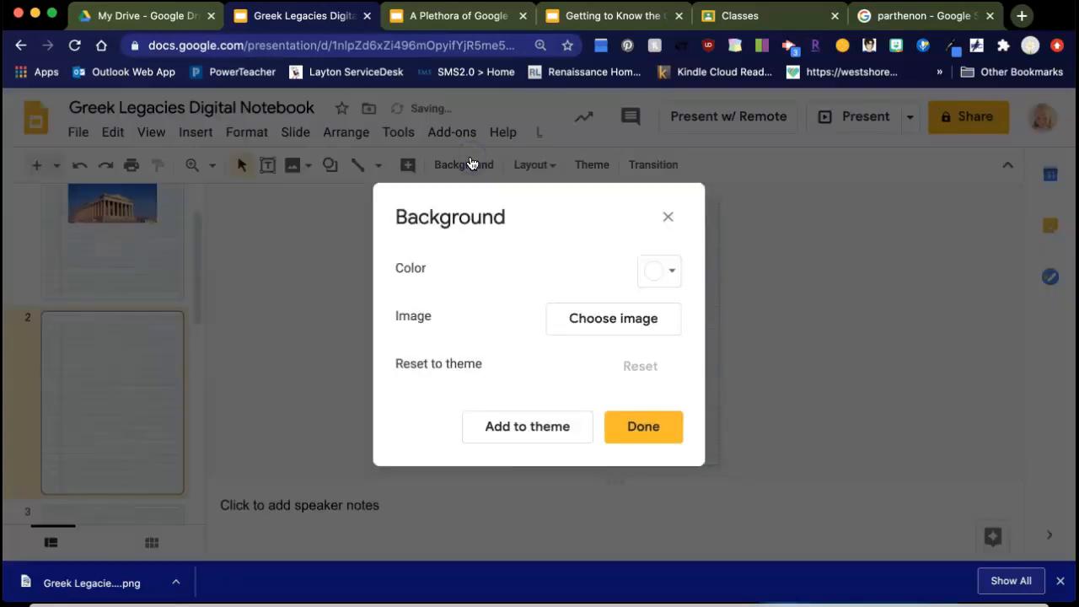
pyautogui.click(604, 328)
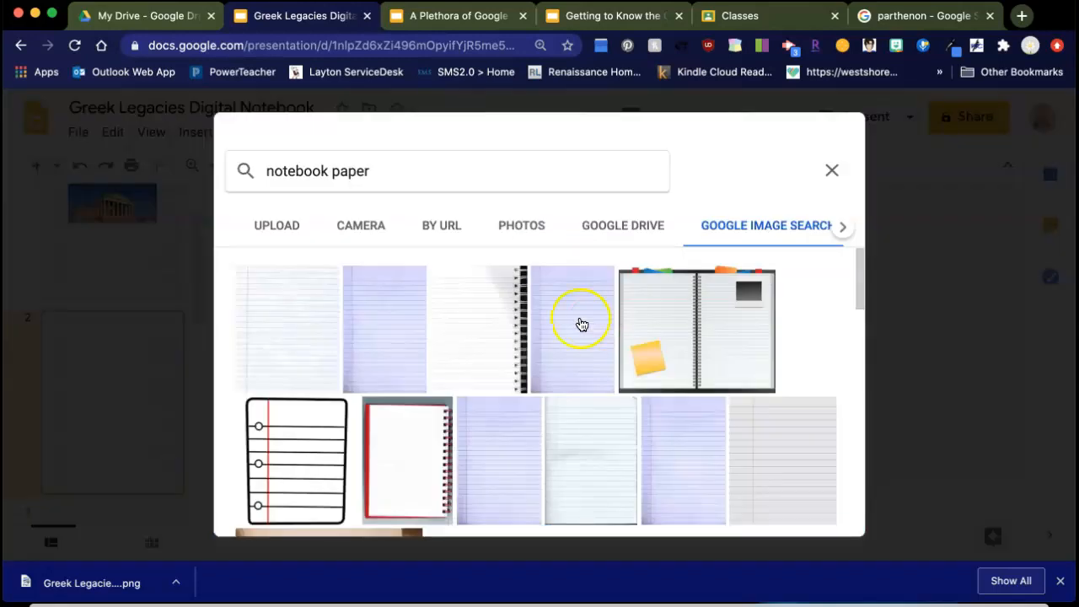
pyautogui.click(268, 224)
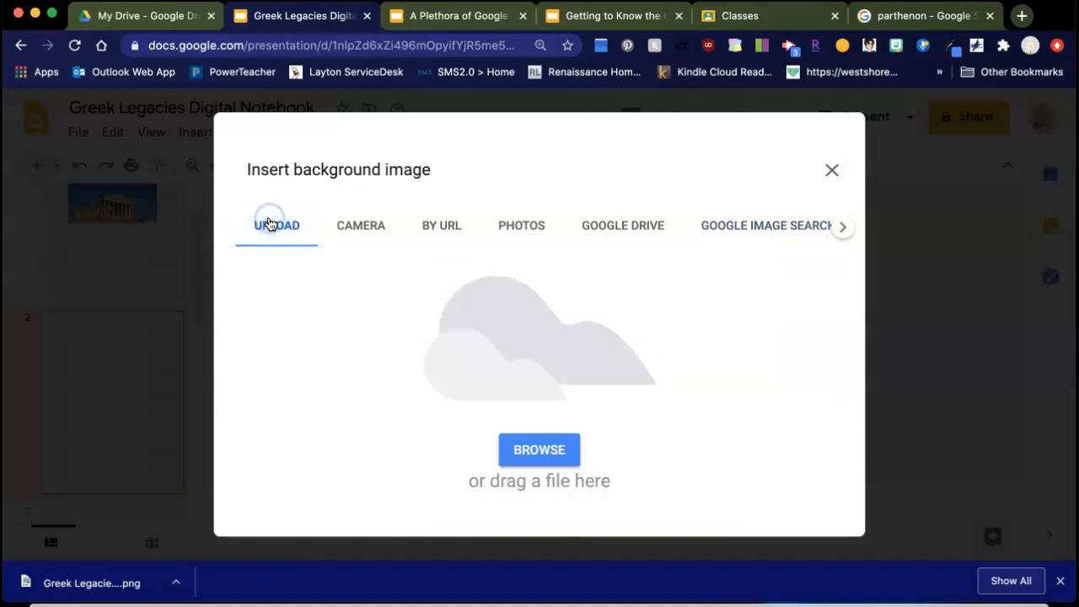
pyautogui.click(559, 449)
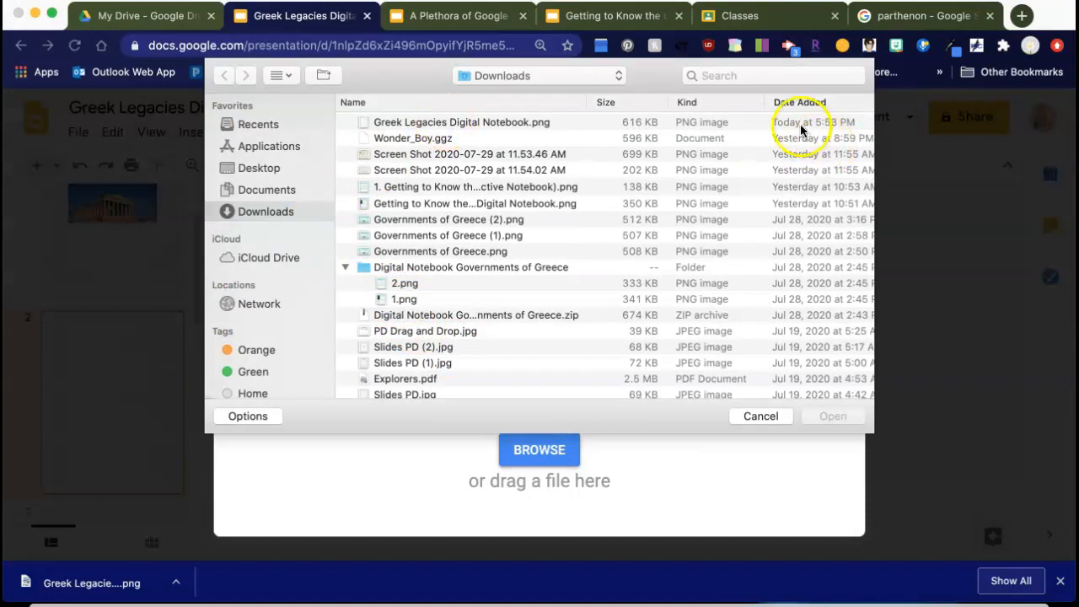
pyautogui.click(521, 120)
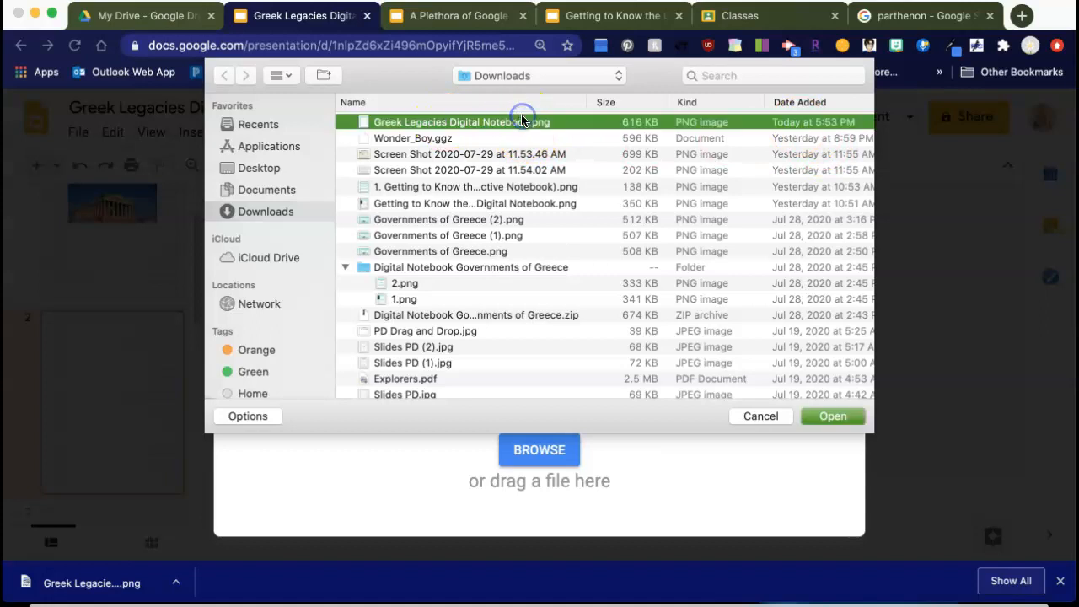
pyautogui.click(832, 417)
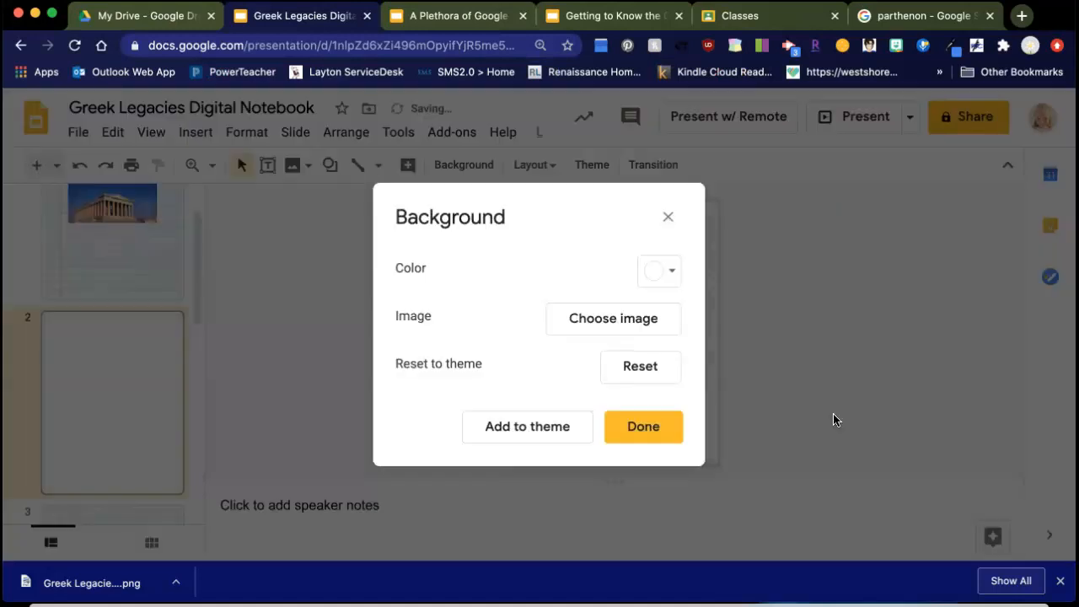
pyautogui.click(675, 430)
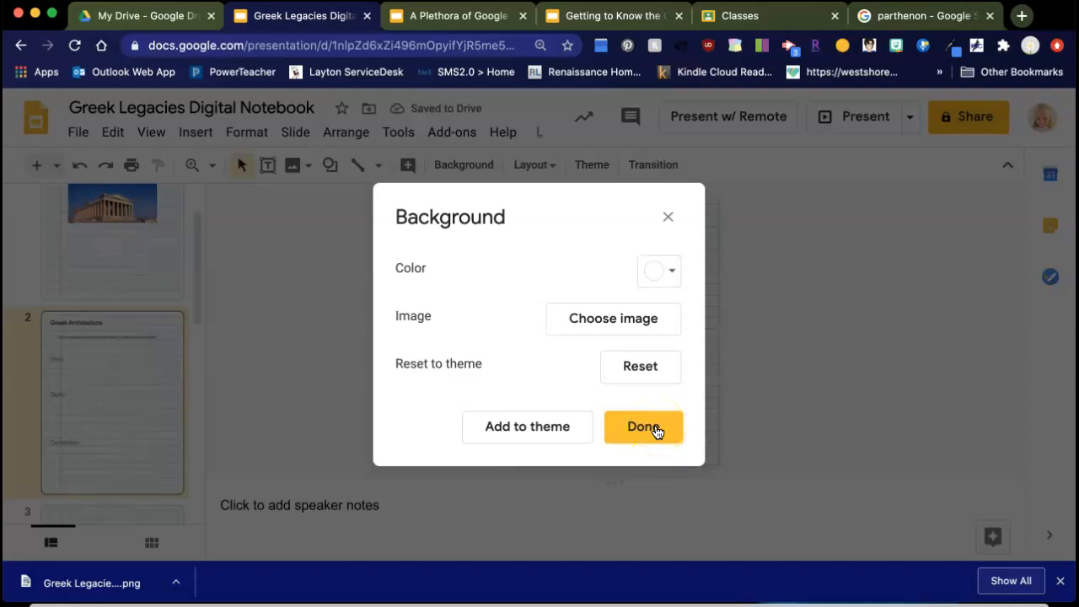
pyautogui.click(657, 432)
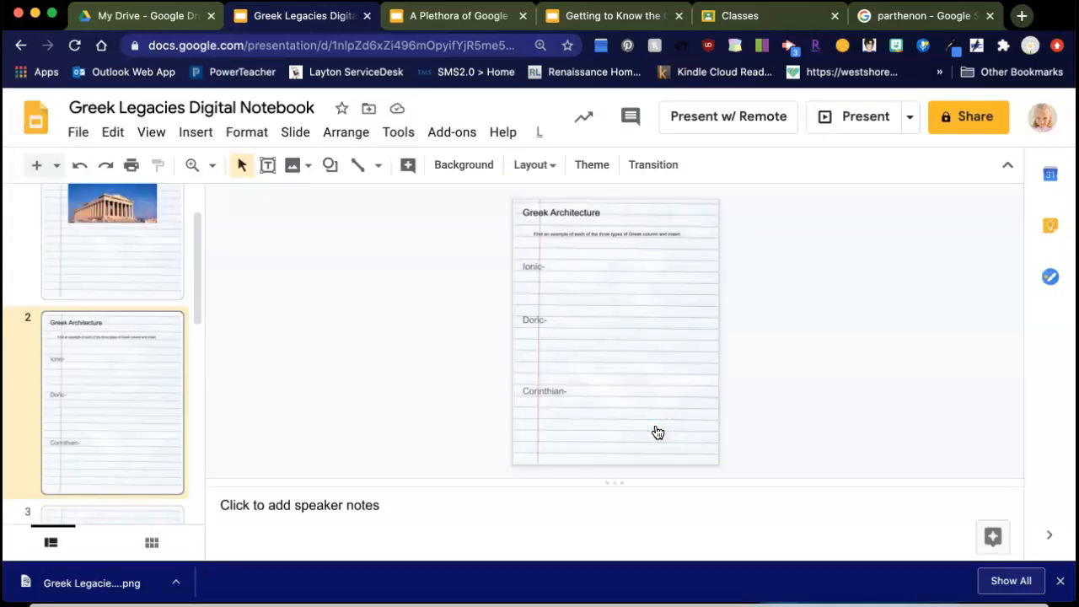
pyautogui.click(647, 251)
pyautogui.click(607, 221)
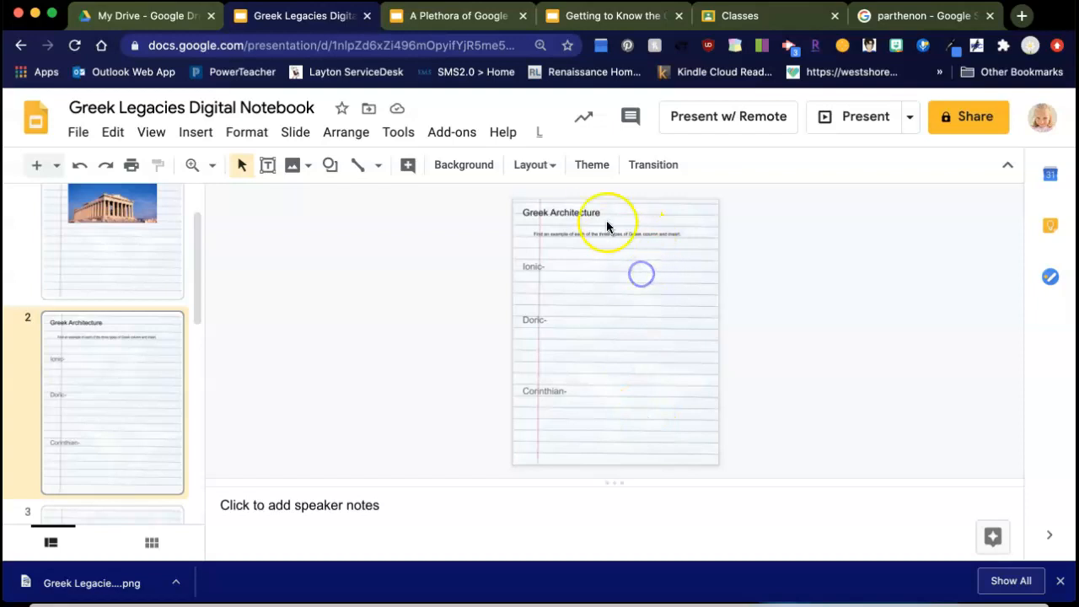
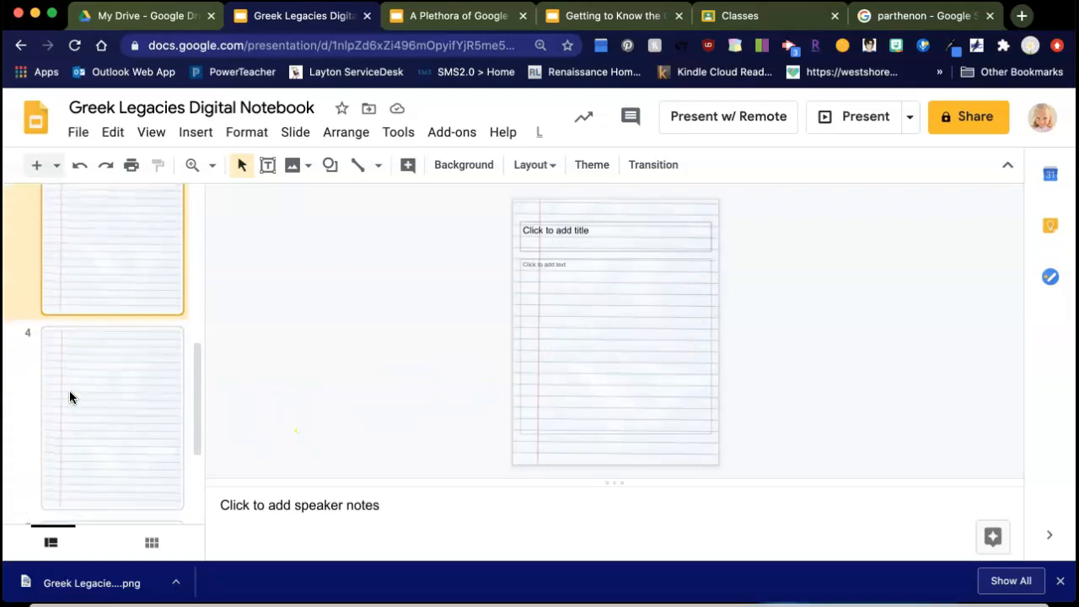
# - Look through slides 4 and 5 of the notebook
pyautogui.click(70, 395)
pyautogui.scroll(-3, 72, 393)
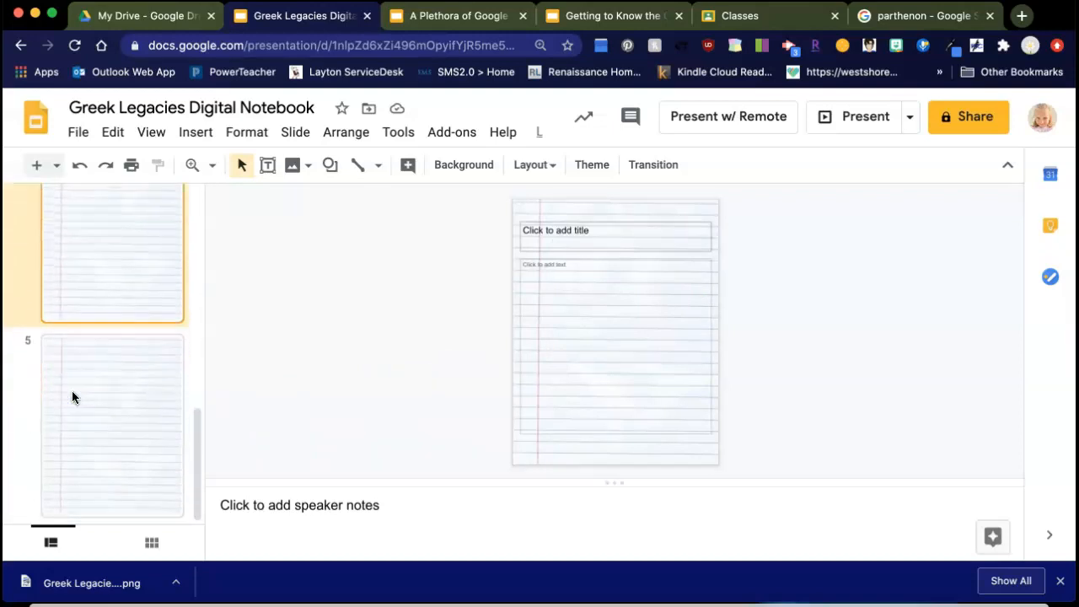
pyautogui.click(71, 393)
pyautogui.scroll(10, 143, 264)
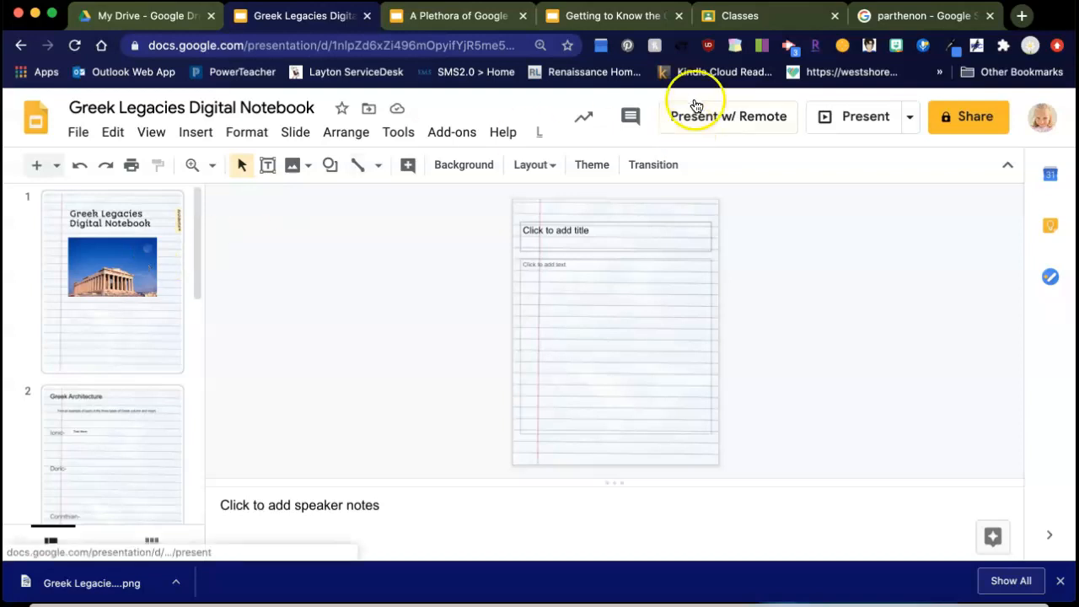
# - Switch to Google Classroom, open the first 2nd Period class and view its classwork and stream pages
pyautogui.click(736, 11)
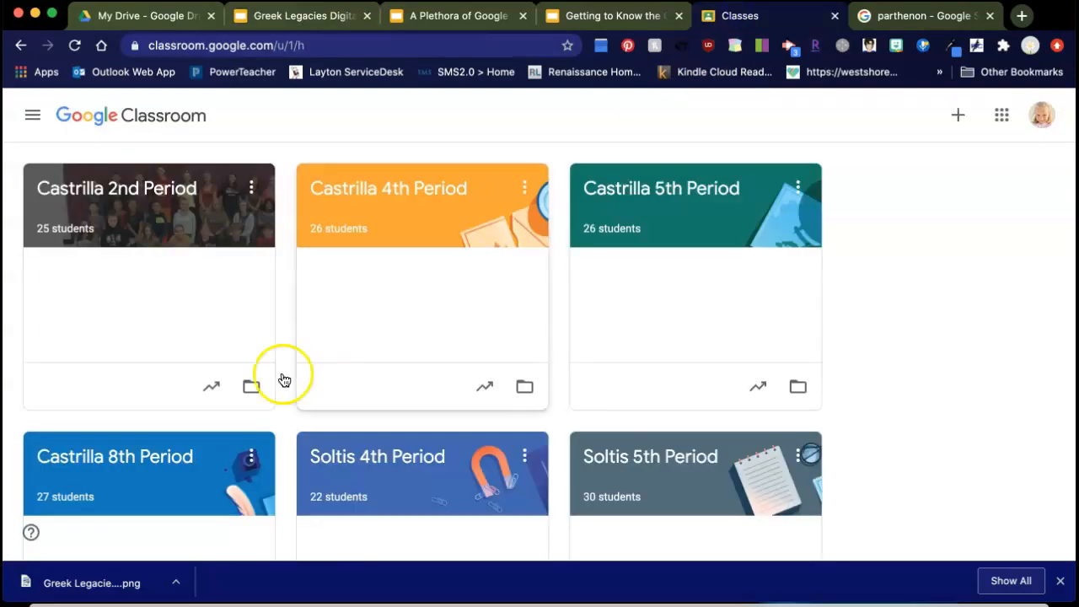
pyautogui.click(160, 186)
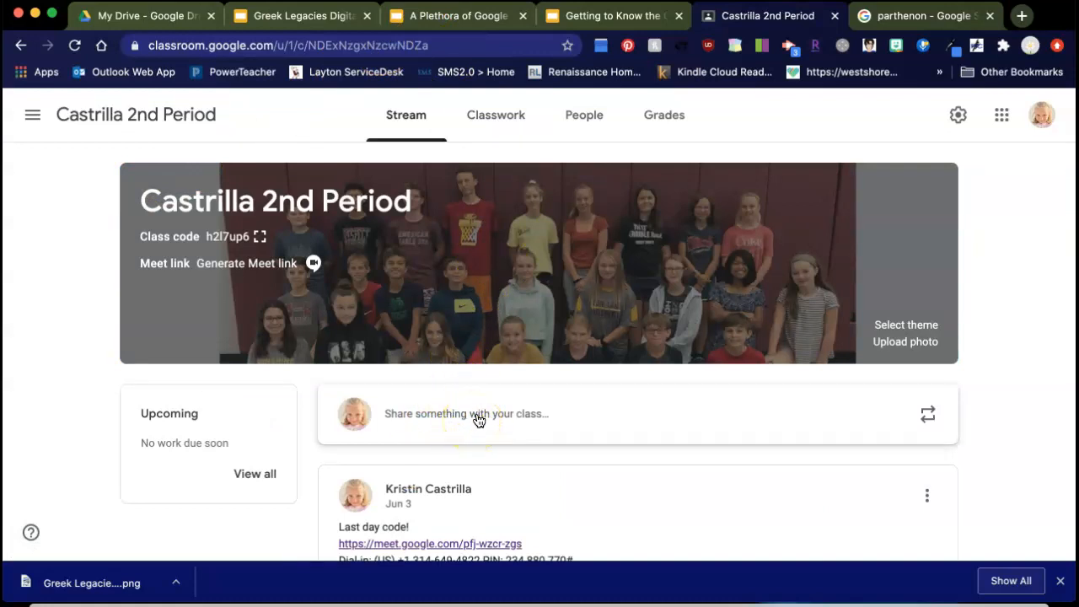
pyautogui.click(511, 123)
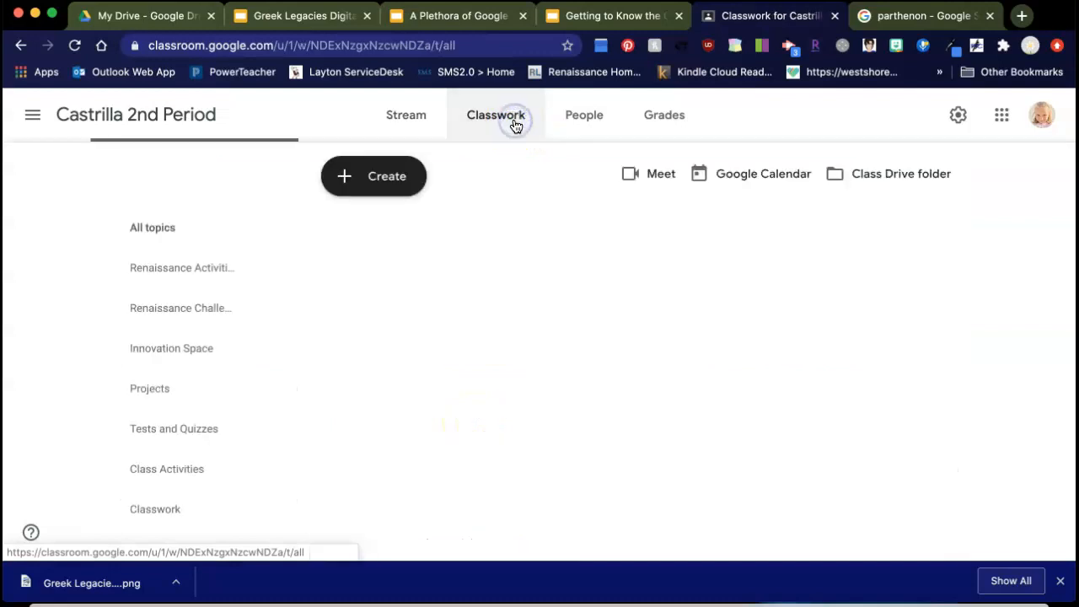
pyautogui.click(413, 111)
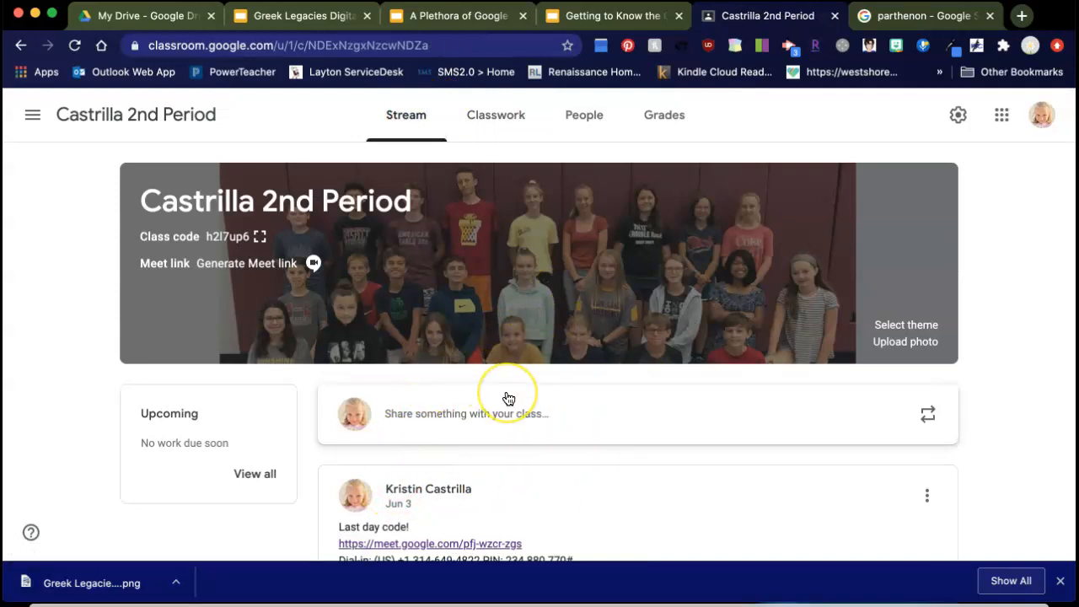
# - Return to the notebook in Google Slides, replace its web address ending from "edit" onward with "template/preview", and load it
pyautogui.click(294, 16)
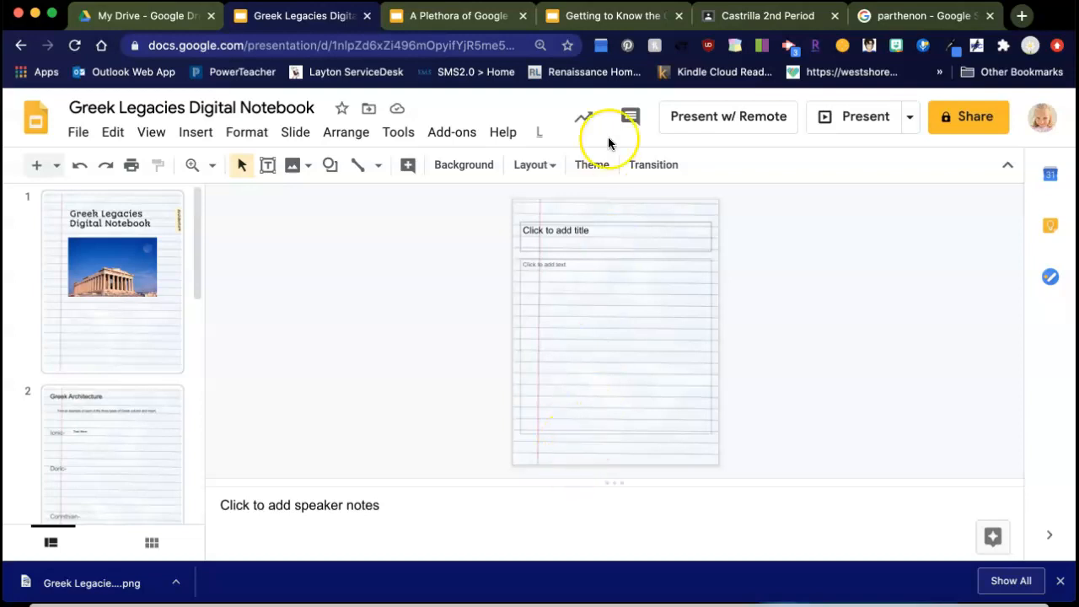
pyautogui.click(500, 44)
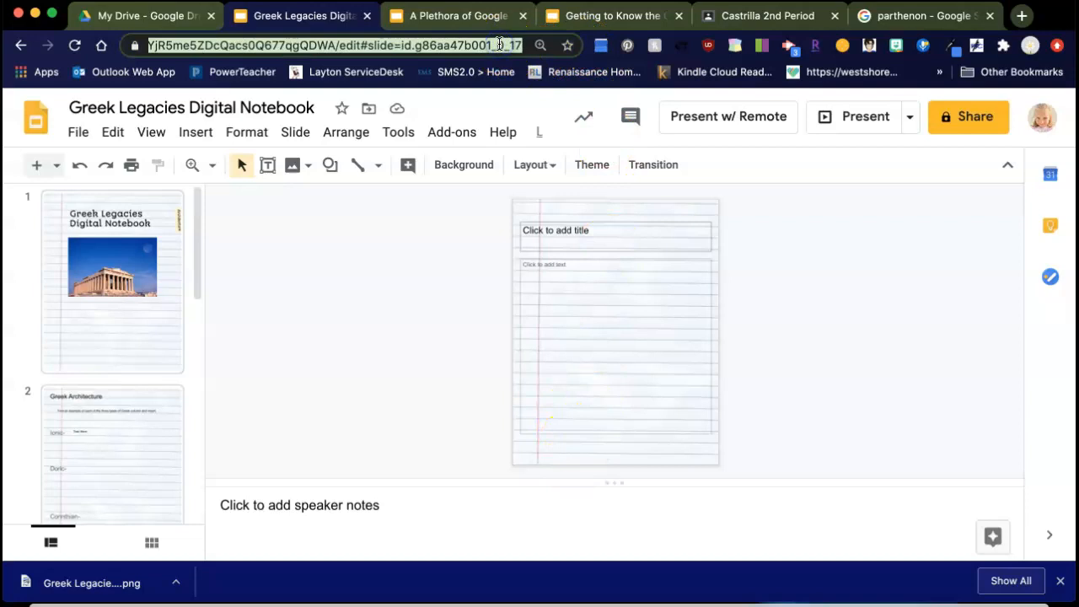
pyautogui.doubleClick(500, 46)
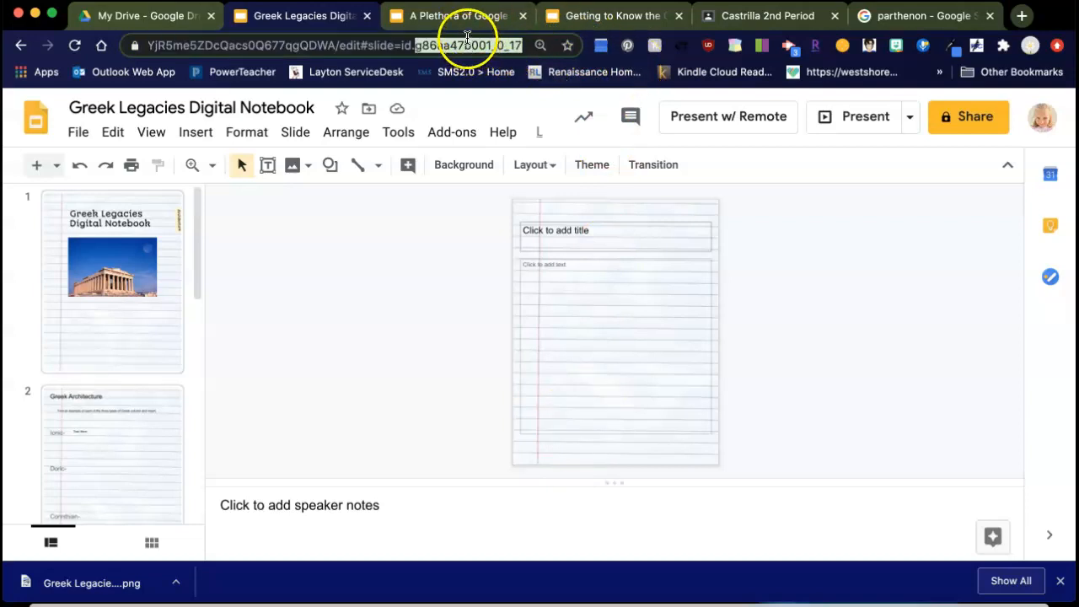
pyautogui.click(342, 42)
pyautogui.moveTo(340, 43); pyautogui.dragTo(528, 58)
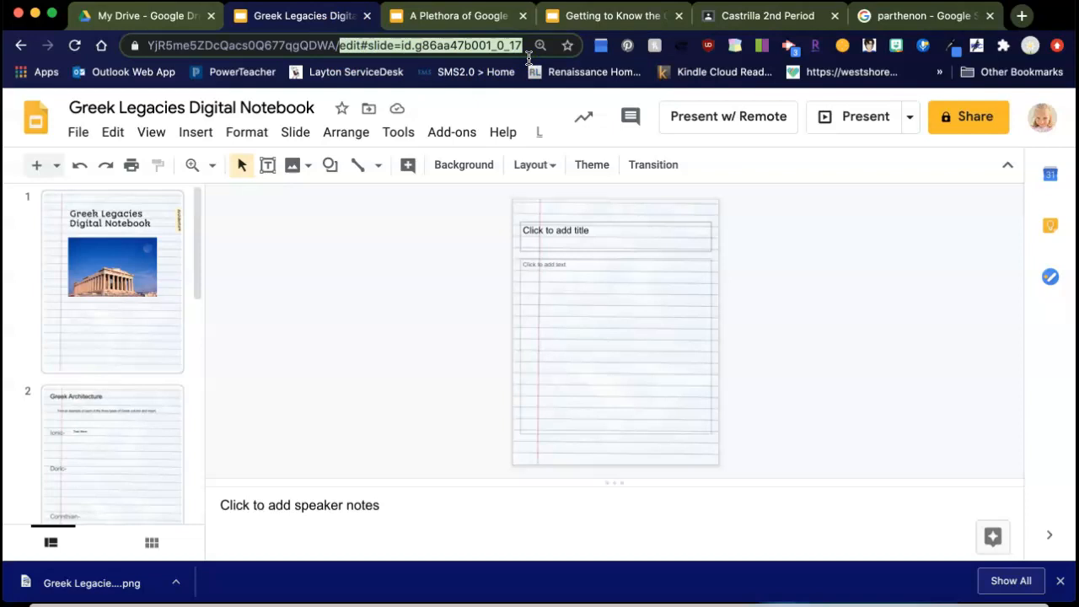
pyautogui.press('BackSpace')
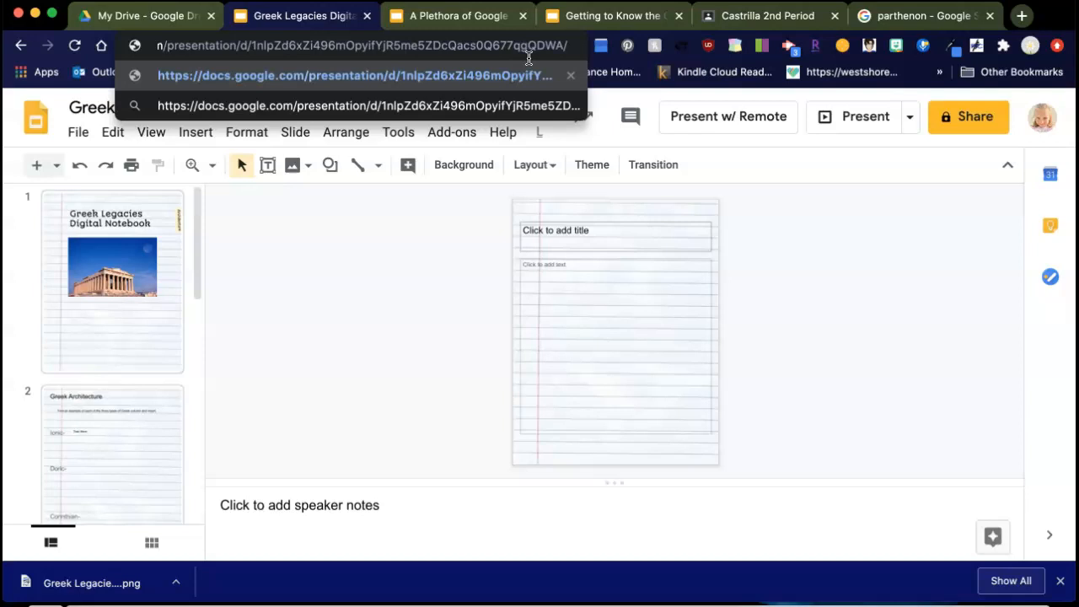
pyautogui.write('te')
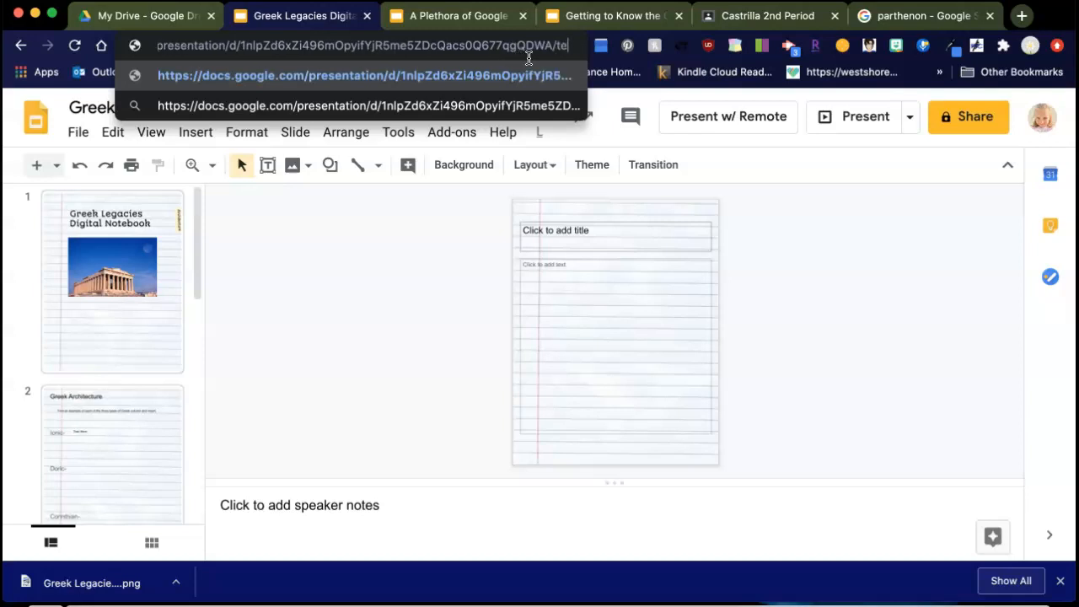
pyautogui.write('mpla')
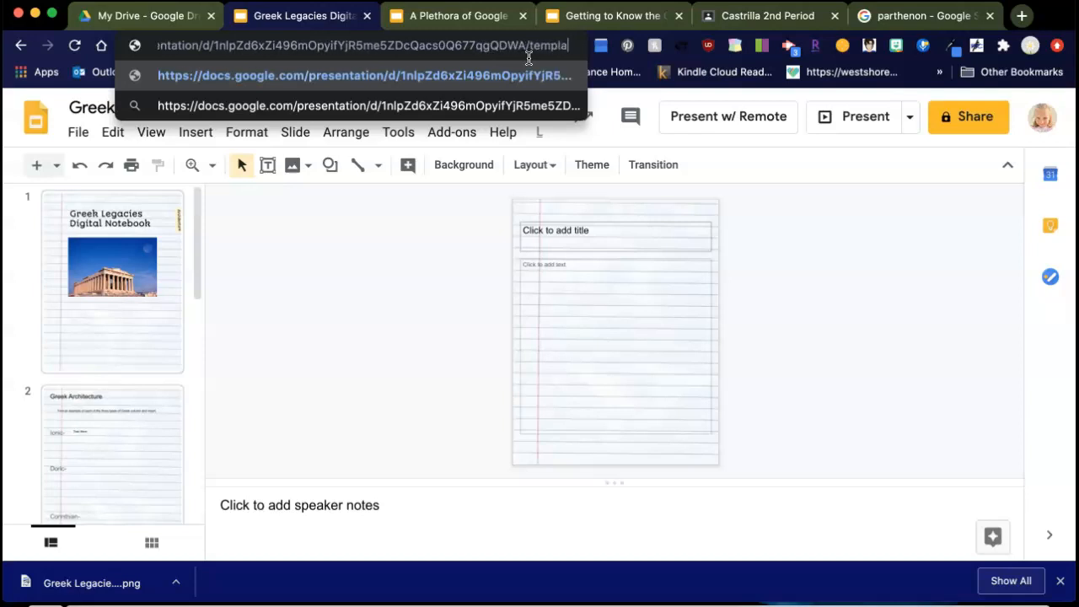
pyautogui.write('te/')
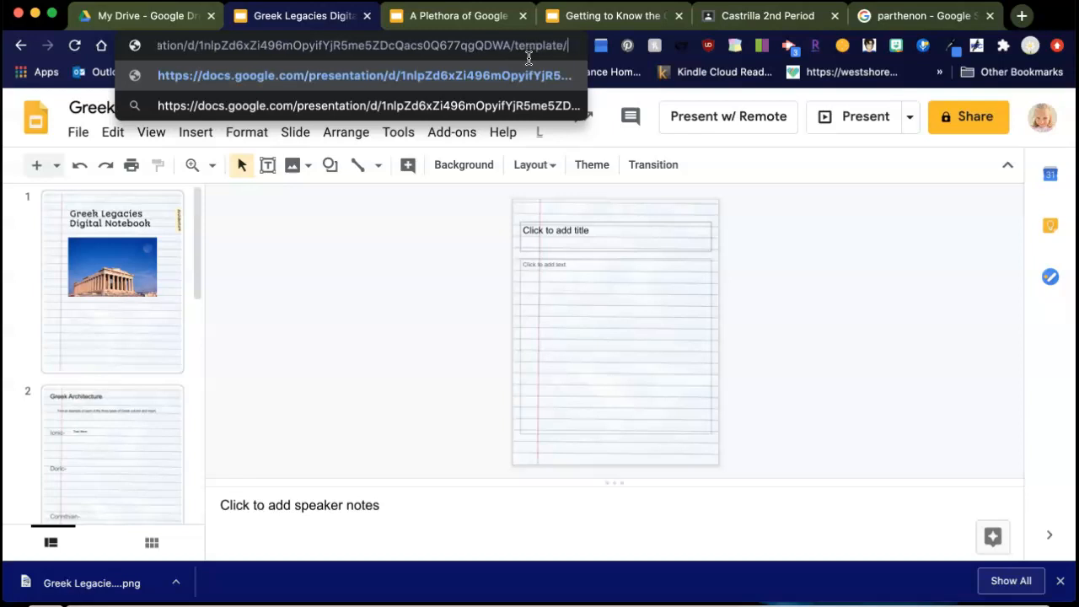
pyautogui.write('p')
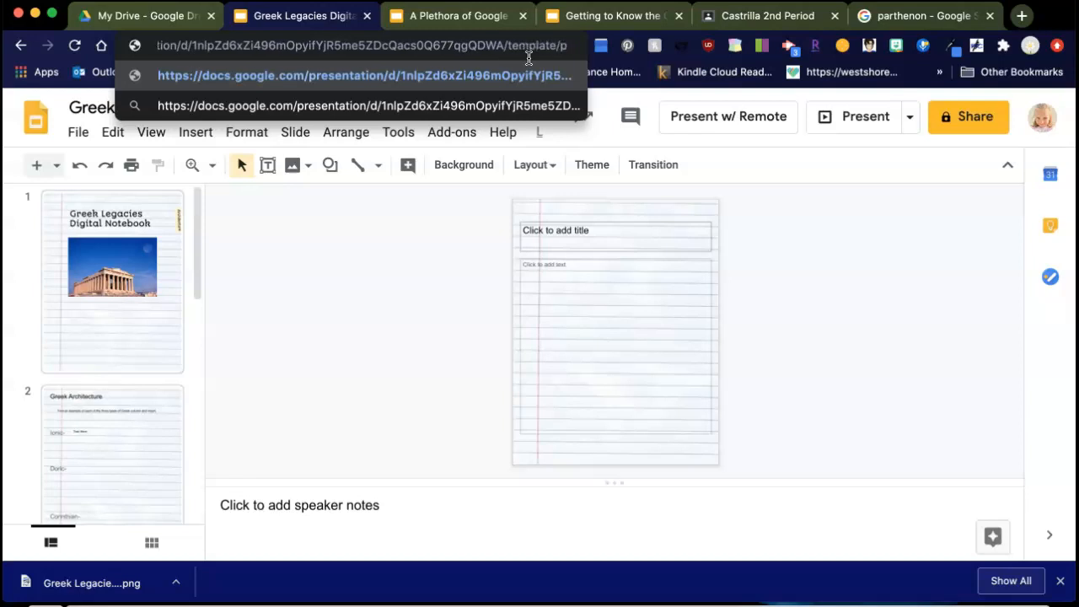
pyautogui.write('review')
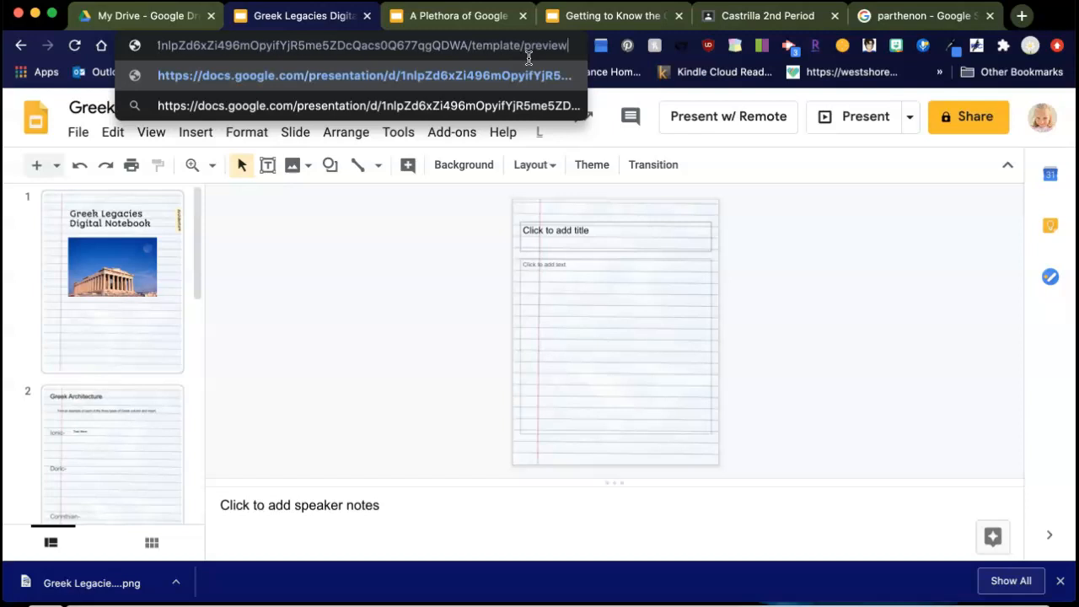
pyautogui.press('Return')
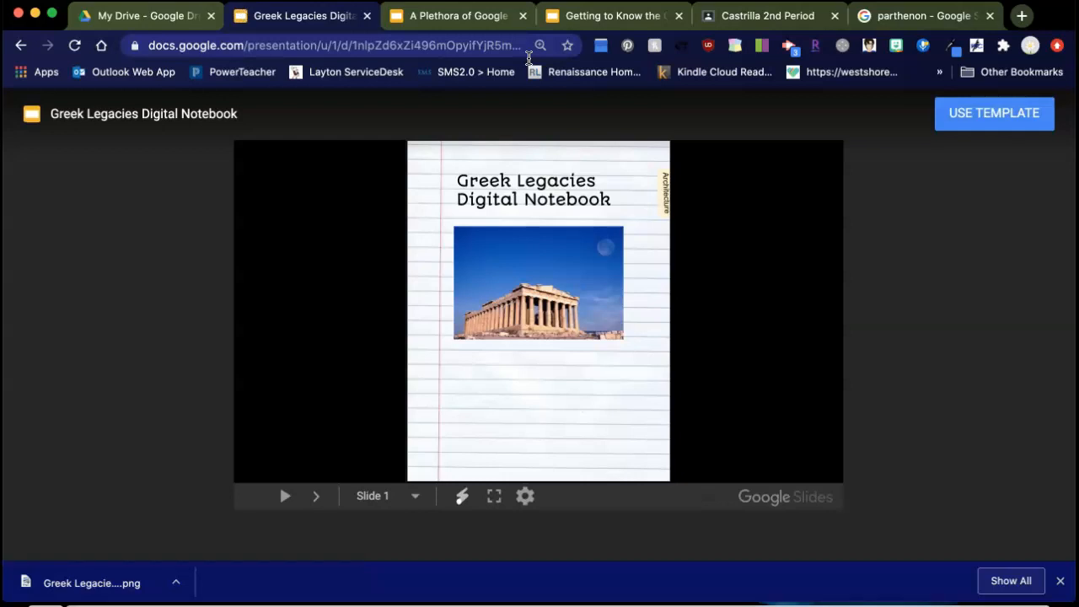
# - Page forward and back through the slides in the notebook's template preview
pyautogui.click(316, 496)
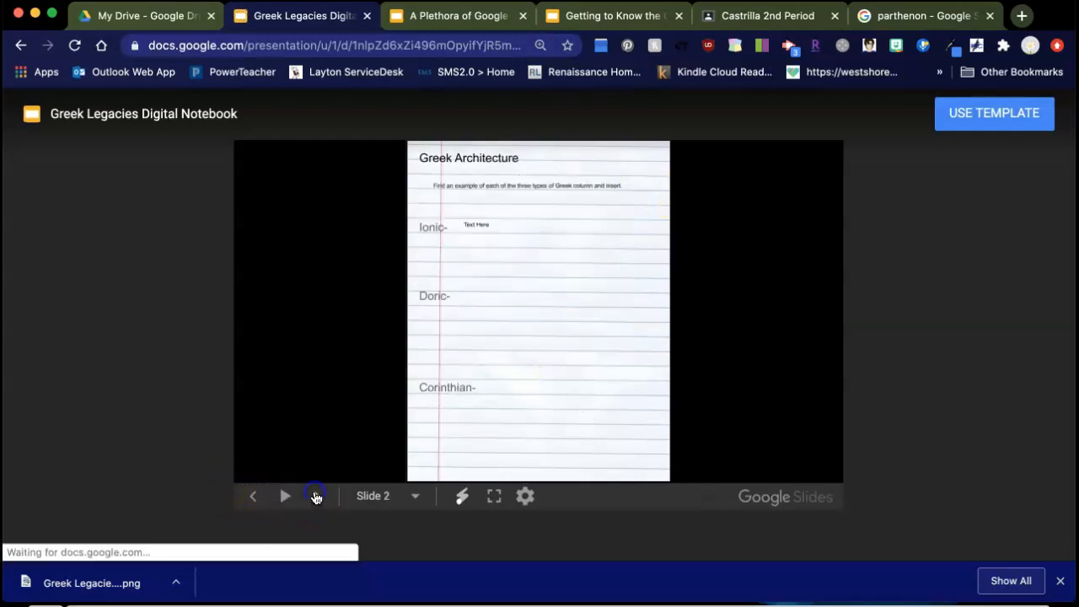
pyautogui.click(316, 497)
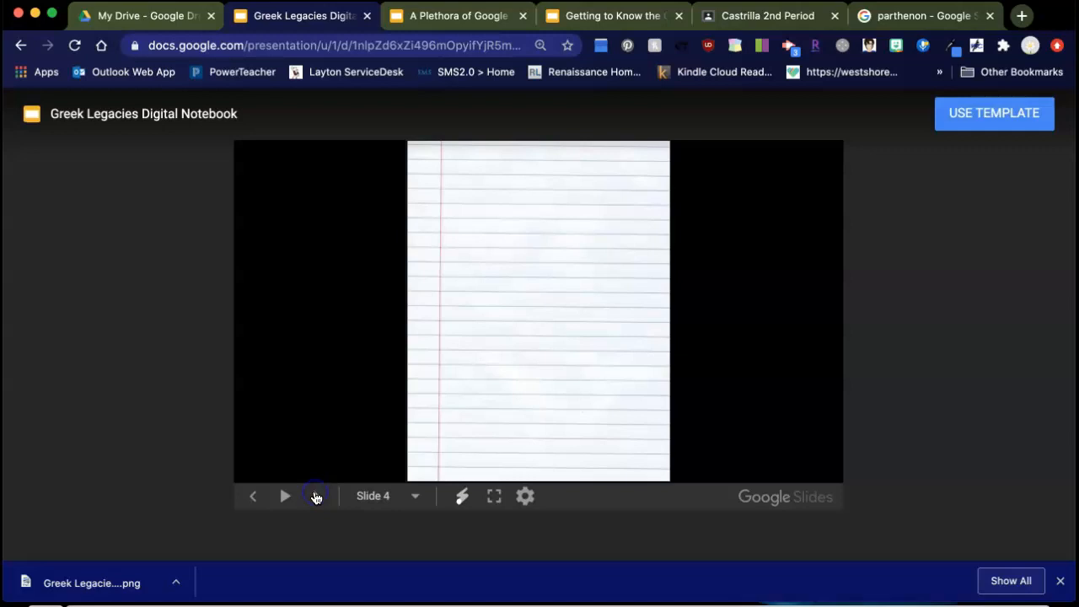
pyautogui.click(253, 495)
pyautogui.click(253, 496)
# - Create a copy of the notebook from the template preview and return to the 2nd Period class stream in Google Classroom
pyautogui.click(1010, 121)
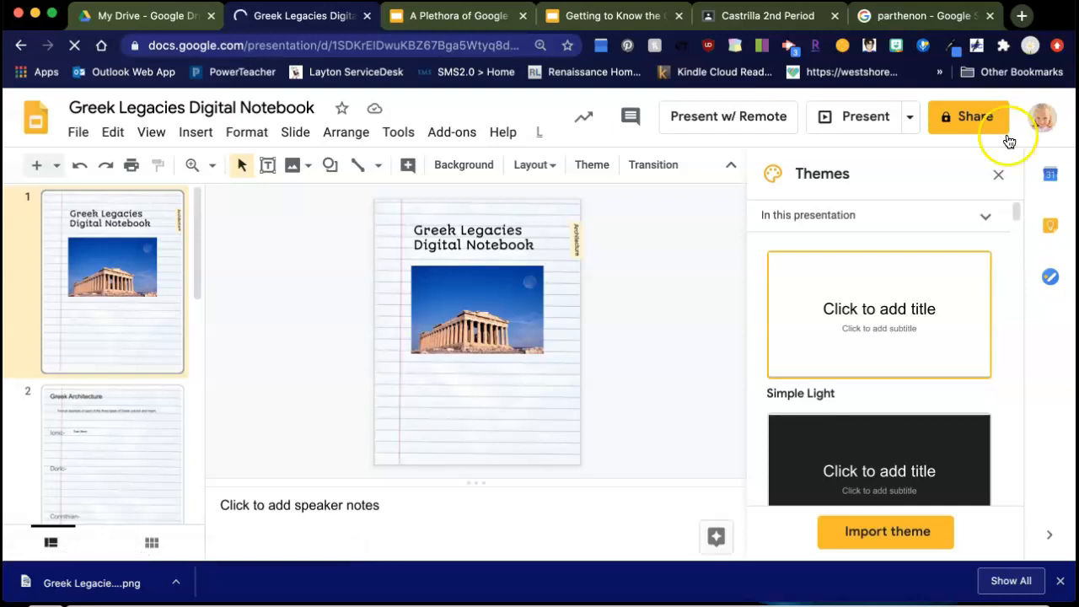
pyautogui.click(997, 173)
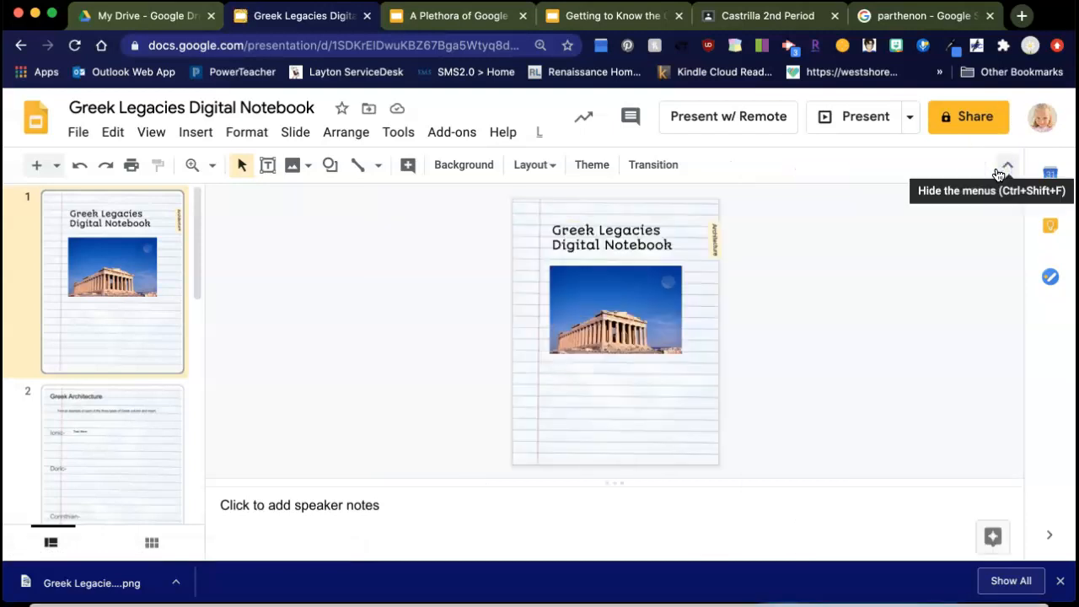
pyautogui.click(769, 16)
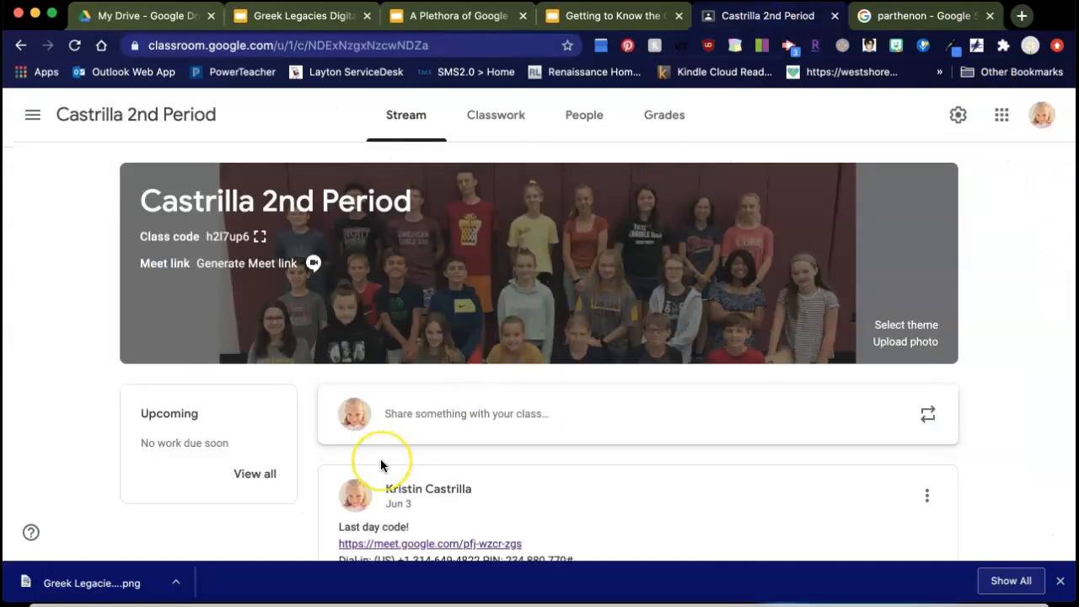
# - Create a new assignment in the 2nd Period class's classwork and title it "legacies"
pyautogui.scroll(-3, 380, 459)
pyautogui.scroll(3, 381, 464)
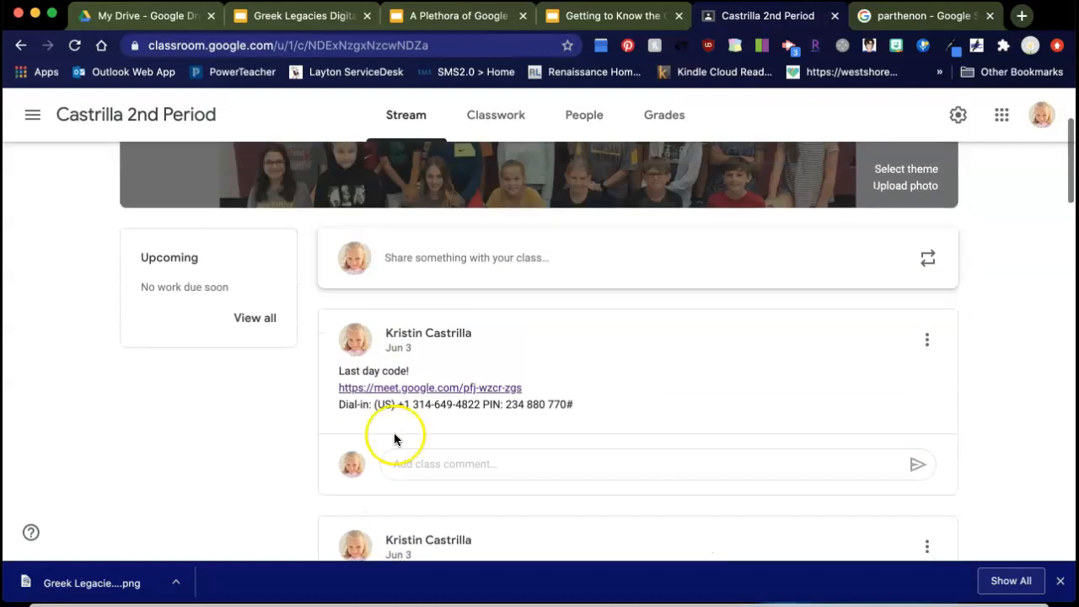
pyautogui.click(498, 118)
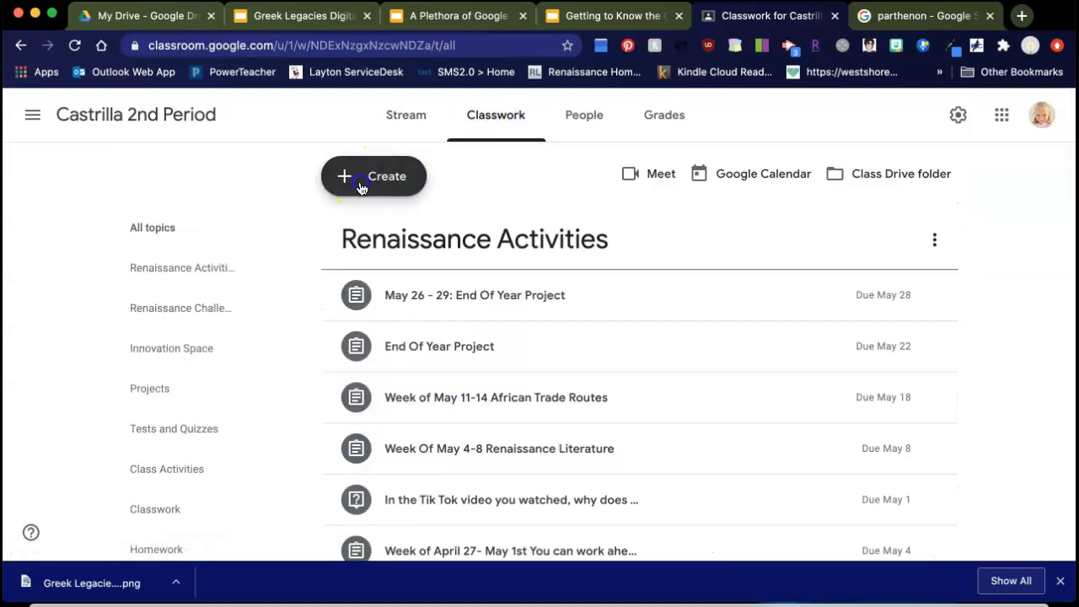
pyautogui.click(375, 176)
pyautogui.click(379, 225)
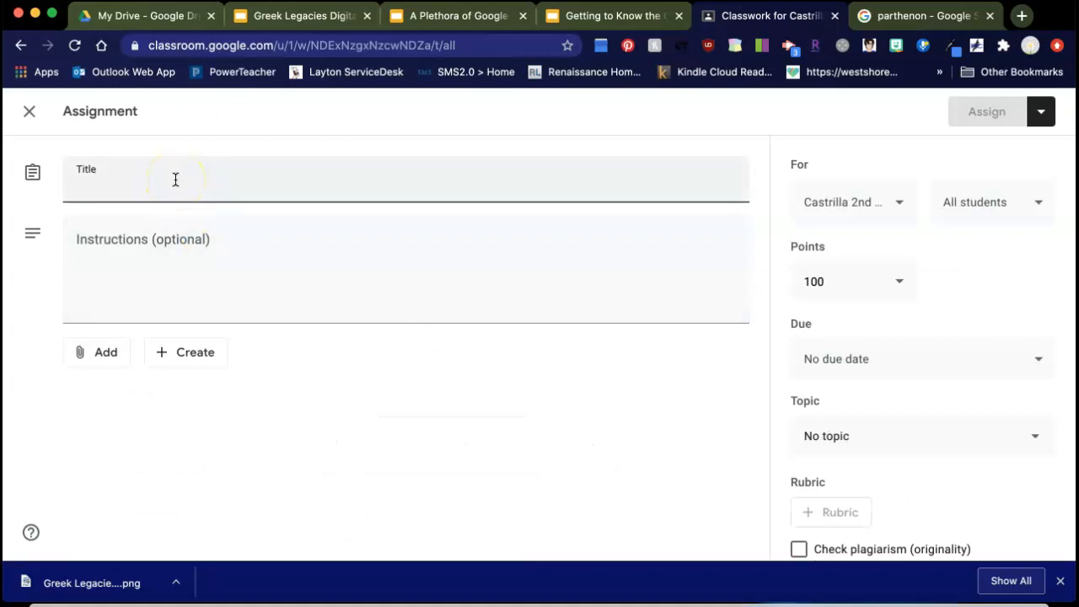
pyautogui.write('leg')
pyautogui.write('acu')
pyautogui.write('es')
pyautogui.click(130, 250)
# - Attach the most recent Greek Legacies Digital Notebook from Google Drive to the assignment
pyautogui.click(116, 354)
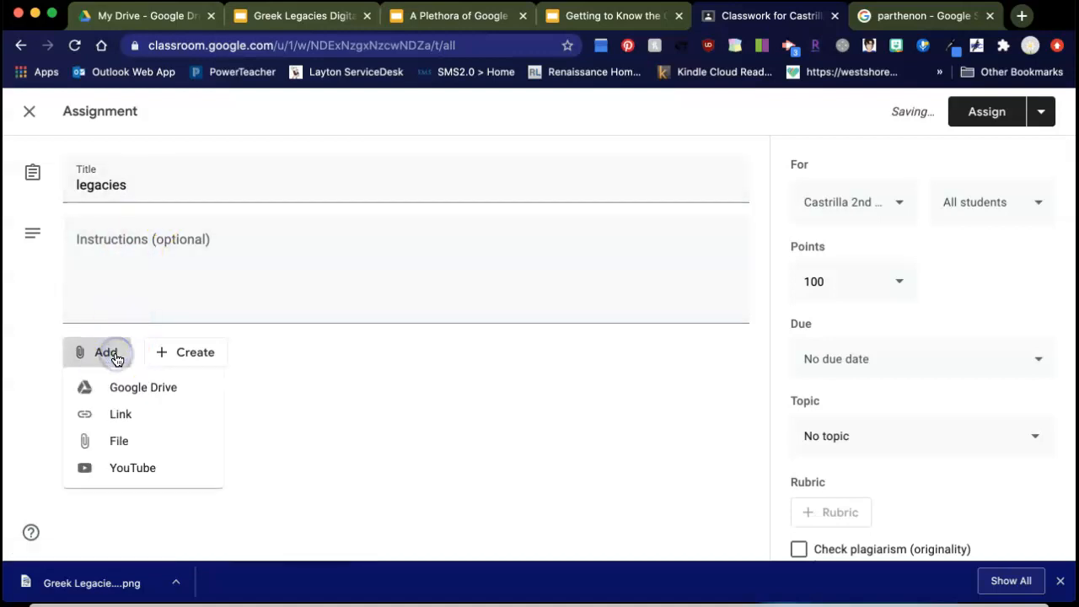
pyautogui.click(130, 385)
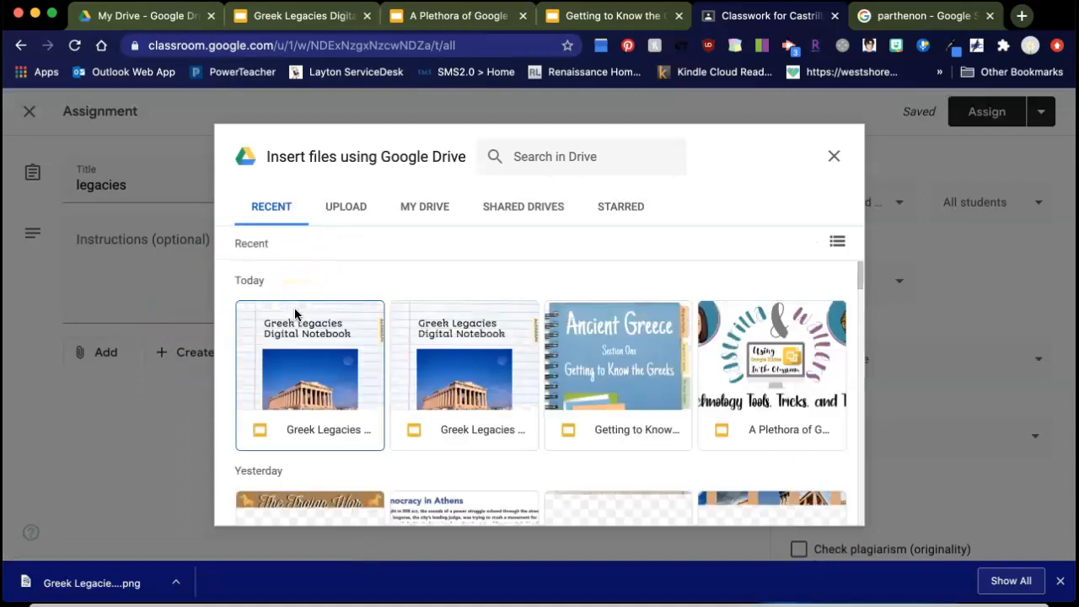
pyautogui.click(285, 364)
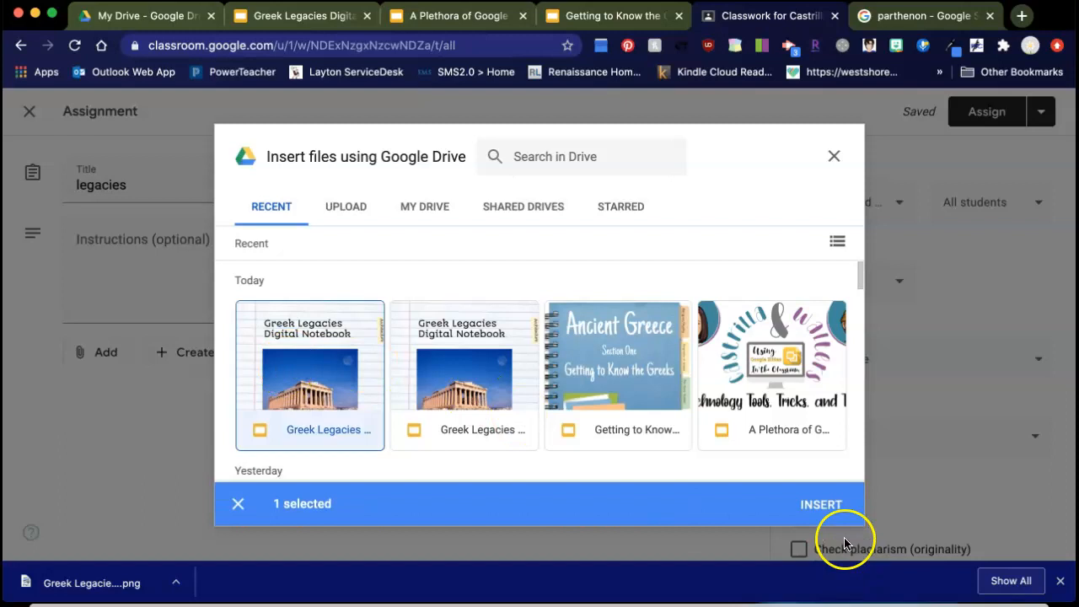
pyautogui.click(826, 504)
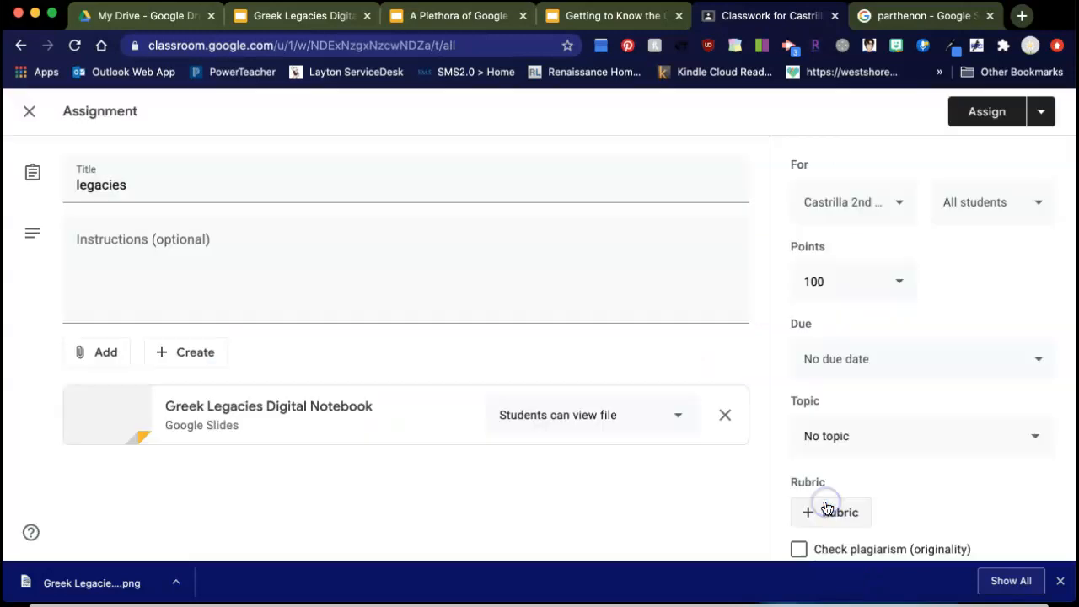
# - Set the attached notebook's student access to "Make a copy for each student"
pyautogui.scroll(-1, 901, 410)
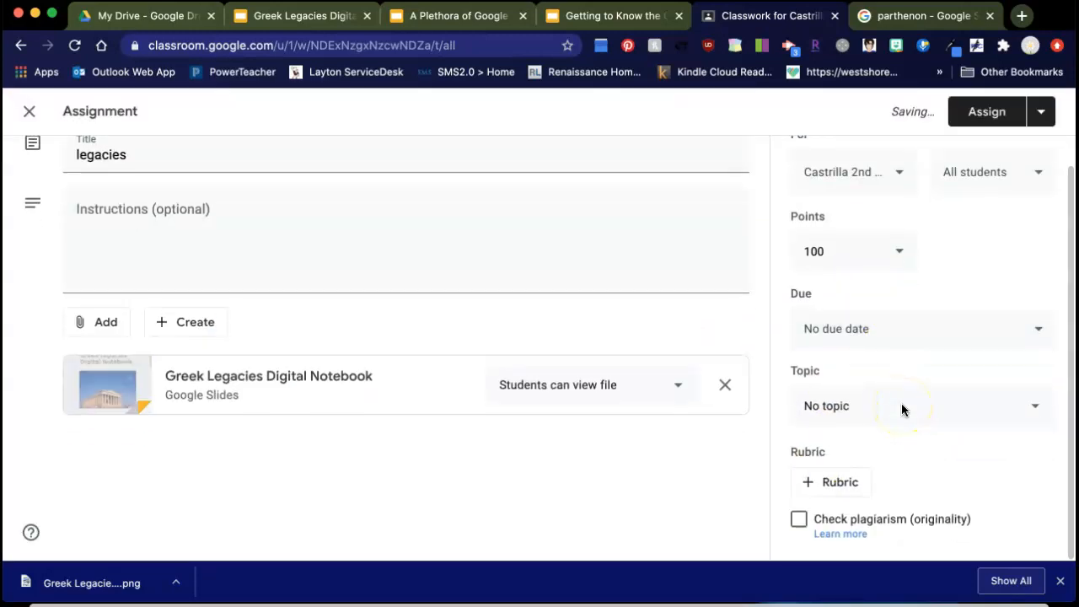
pyautogui.scroll(1, 900, 403)
pyautogui.click(657, 414)
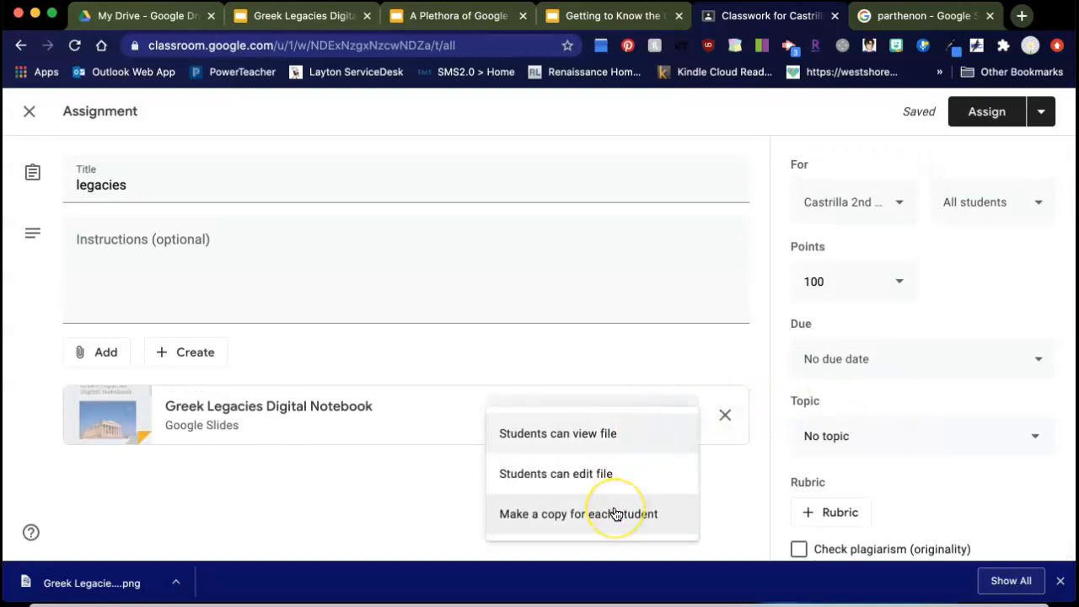
pyautogui.click(616, 513)
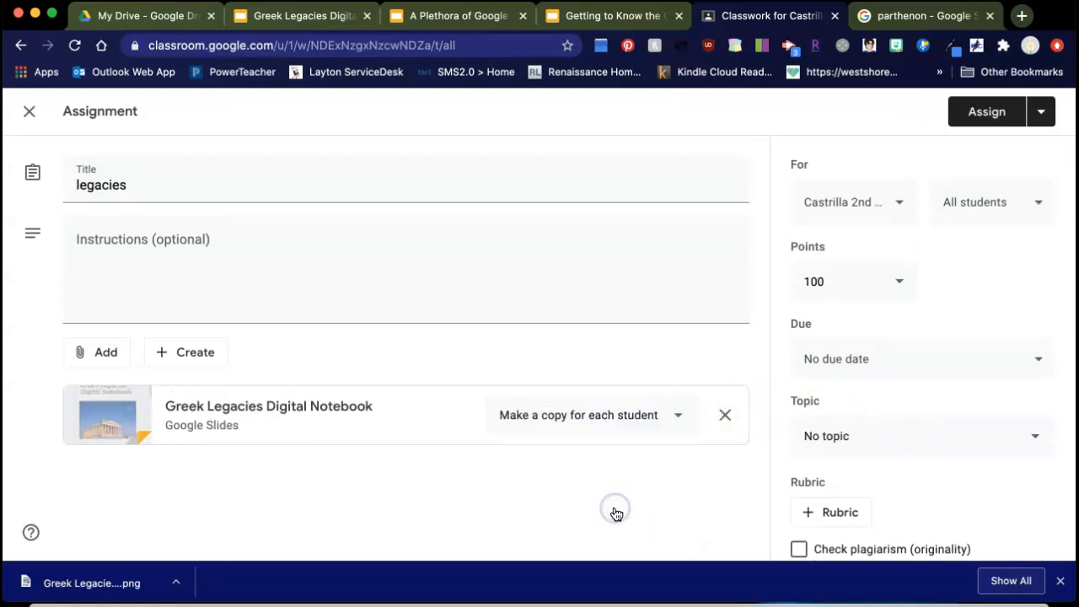
pyautogui.click(987, 111)
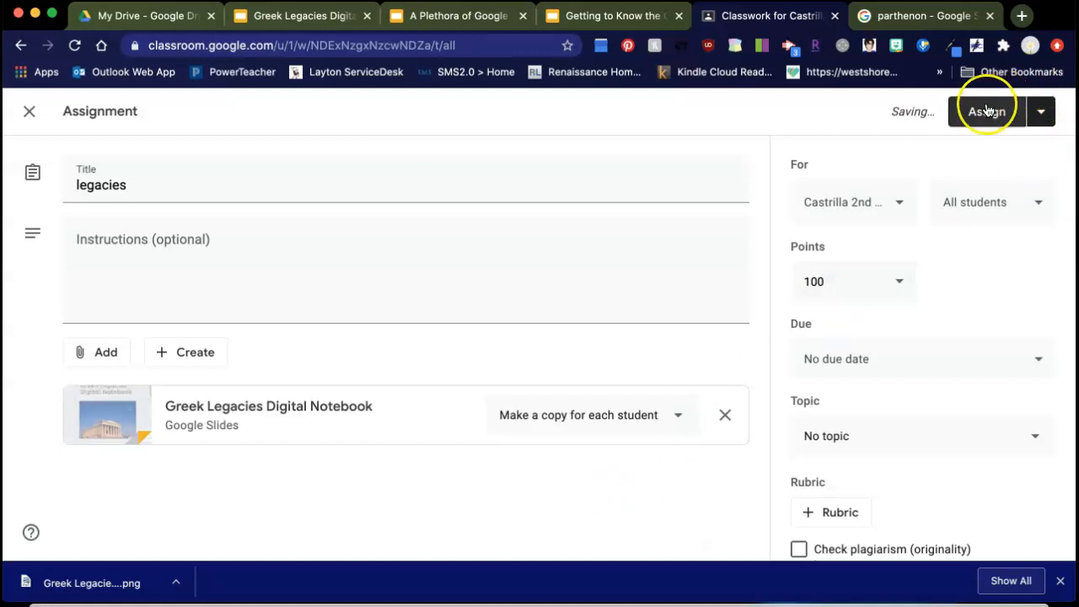
# - Switch to the Greek Legacies notebook in Google Slides and load its web address with everything from "edit" onward replaced by "template/preview"
pyautogui.click(285, 16)
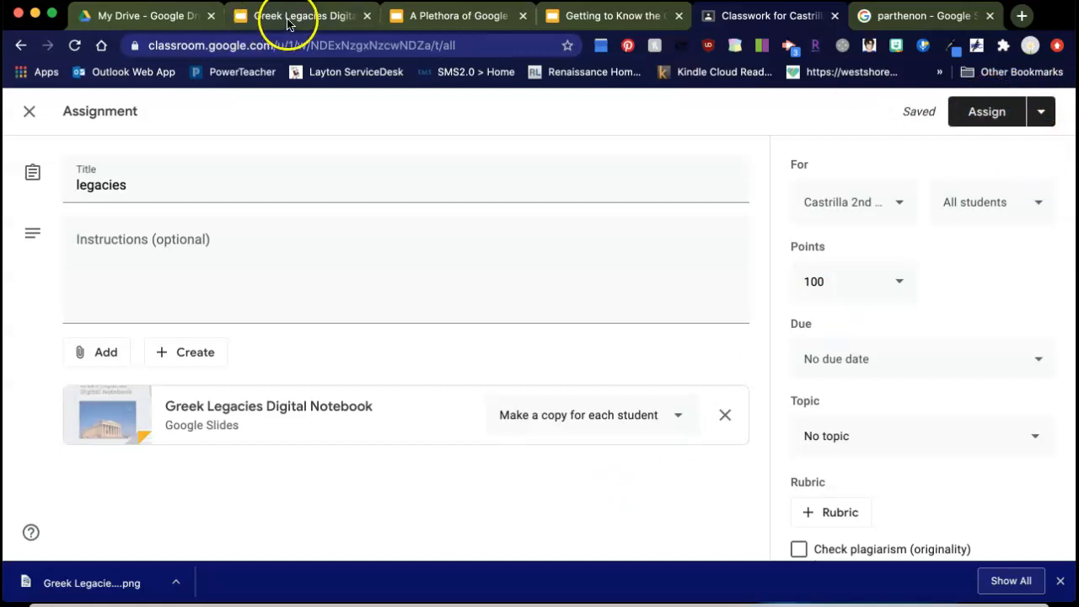
pyautogui.click(472, 44)
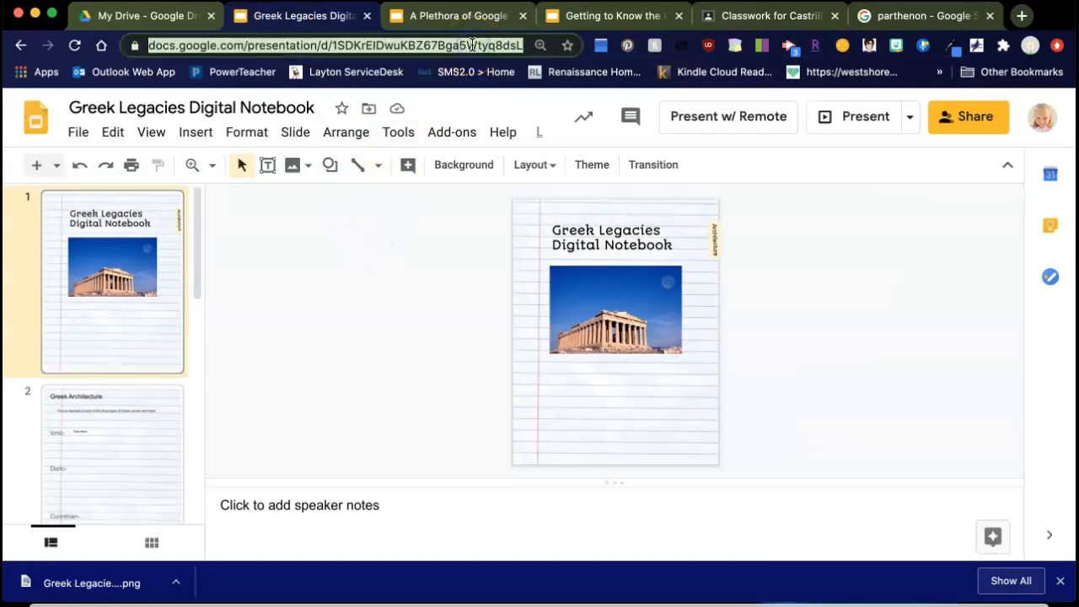
pyautogui.click(477, 46)
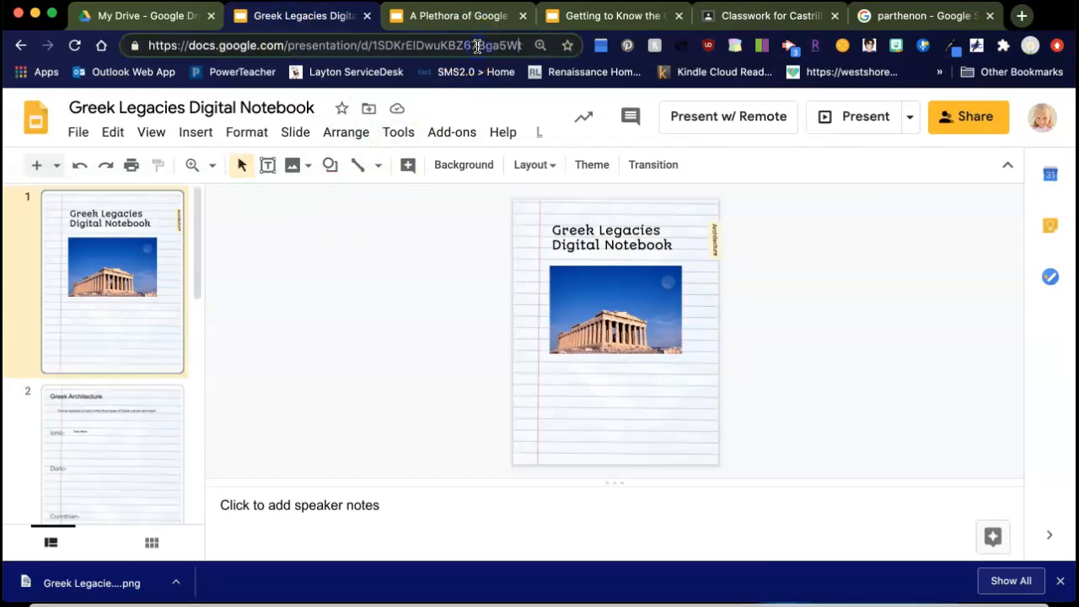
pyautogui.press('Right')
pyautogui.press('Right')
pyautogui.press('Right')
pyautogui.press('Right')
pyautogui.press('Right')
pyautogui.press('Right')
pyautogui.press('Right')
pyautogui.press('Right')
pyautogui.press('Right')
pyautogui.press('Right')
pyautogui.press('Right')
pyautogui.press('Right')
pyautogui.press('Right')
pyautogui.press('Right')
pyautogui.press('Right')
pyautogui.press('Right')
pyautogui.press('Right')
pyautogui.press('Right')
pyautogui.press('Right')
pyautogui.press('Right')
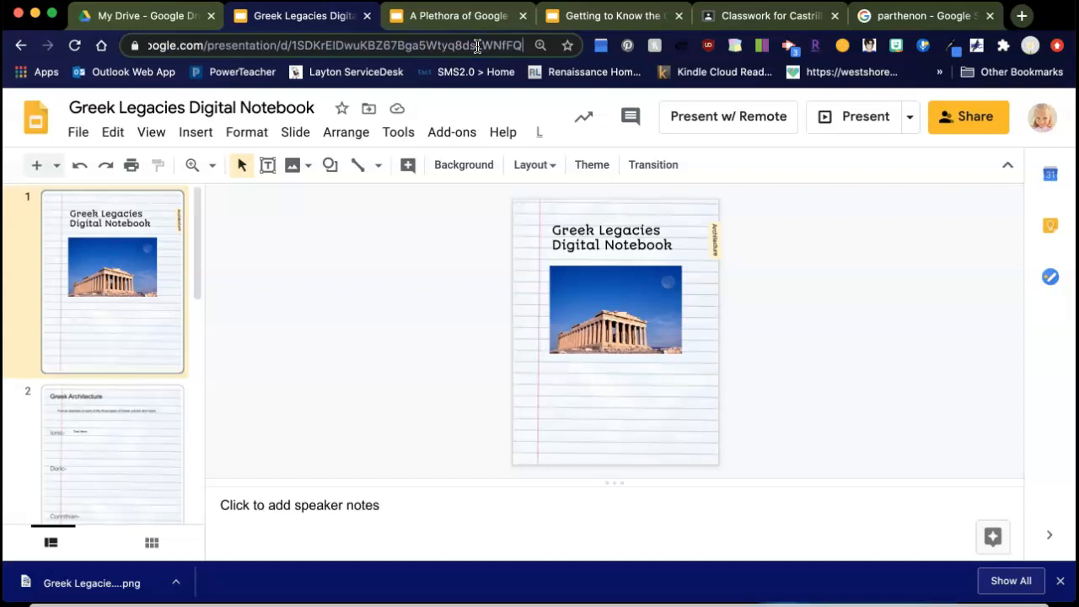
pyautogui.press('Right')
pyautogui.press('Right')
pyautogui.press('Right')
pyautogui.press('Right')
pyautogui.press('Right')
pyautogui.press('Right')
pyautogui.press('Right')
pyautogui.press('Right')
pyautogui.press('Right')
pyautogui.press('Right')
pyautogui.press('Right')
pyautogui.press('Right')
pyautogui.press('Right')
pyautogui.press('Right')
pyautogui.press('Right')
pyautogui.press('Right')
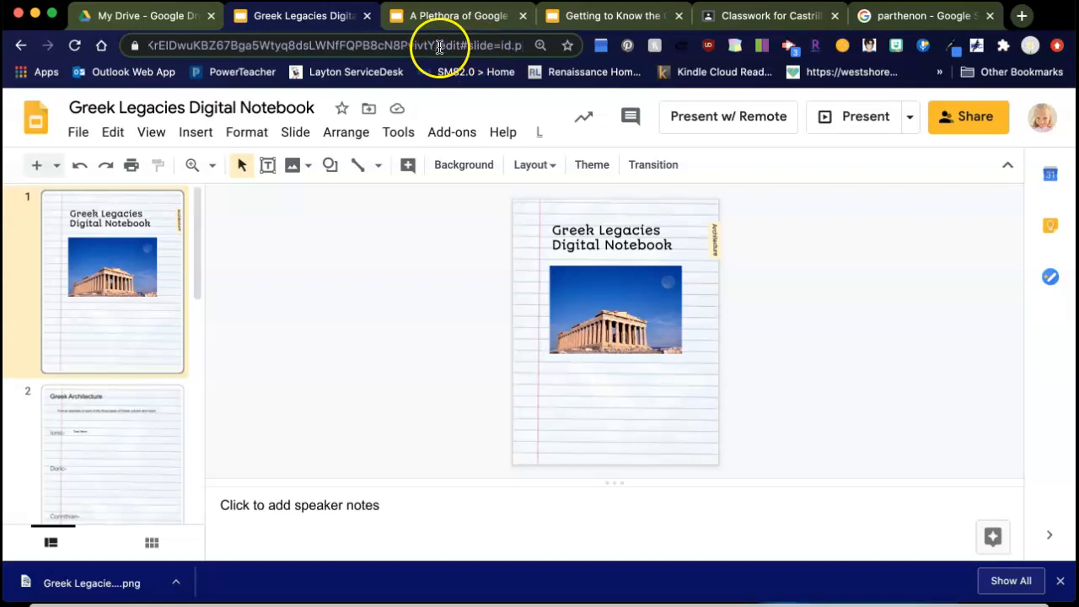
pyautogui.moveTo(445, 45); pyautogui.dragTo(527, 43)
pyautogui.press('BackSpace')
pyautogui.press('BackSpace')
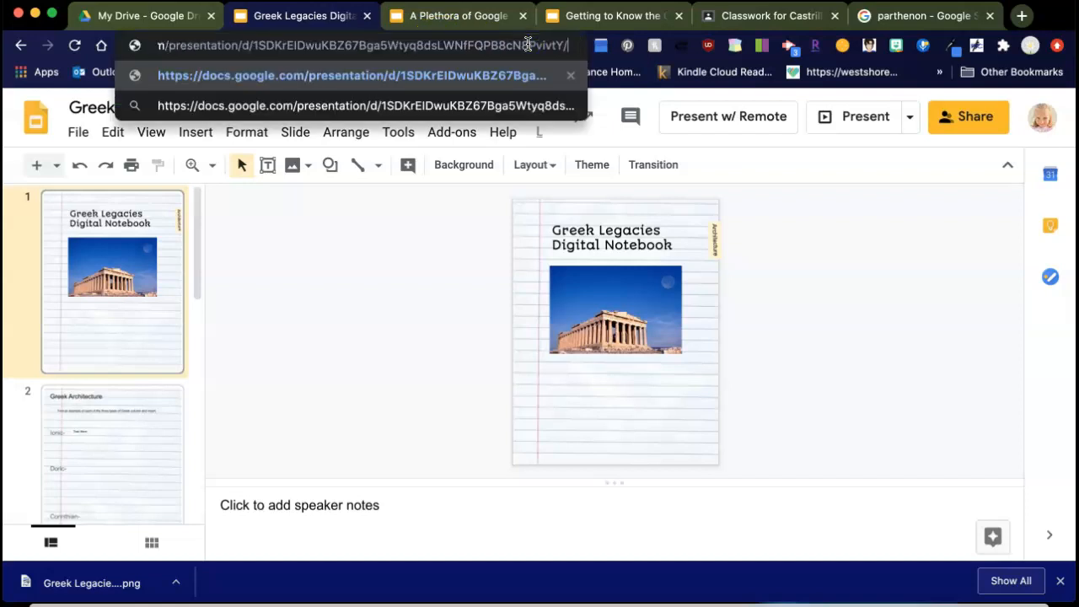
pyautogui.write('te')
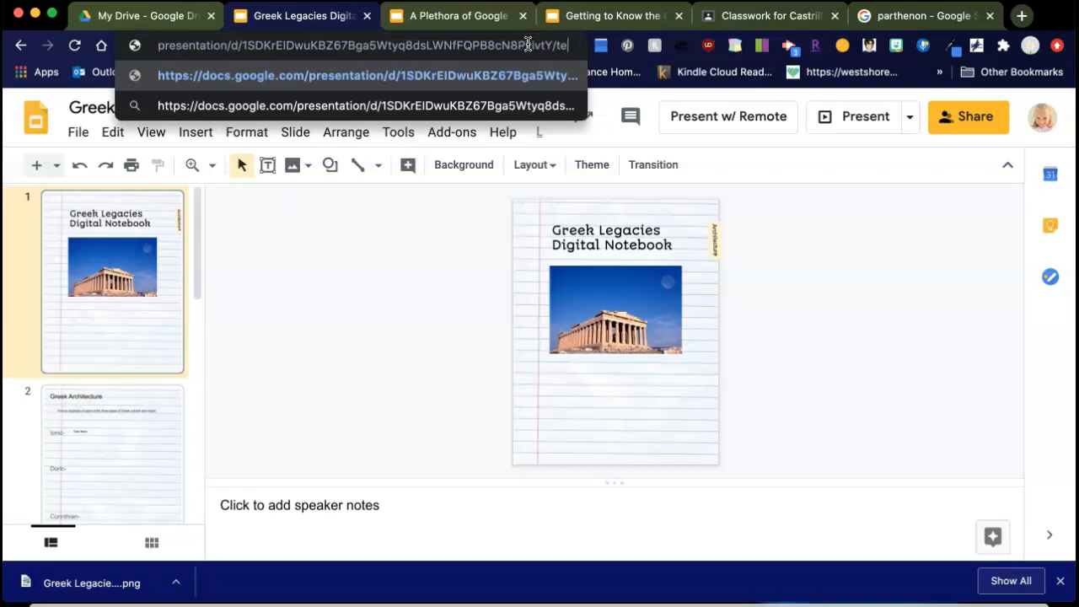
pyautogui.write('mplate/pre')
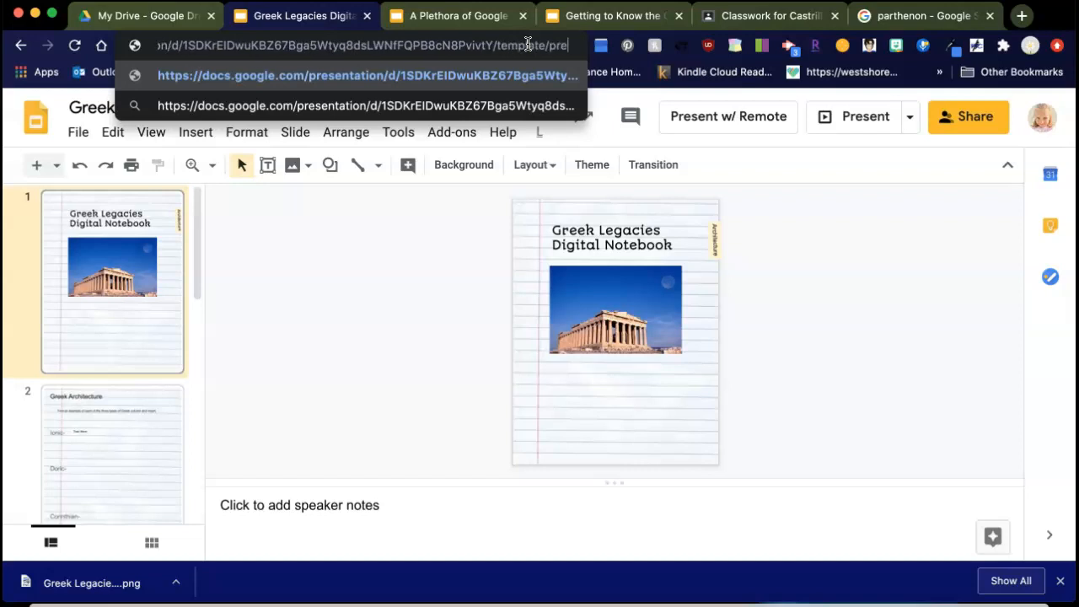
pyautogui.write('view')
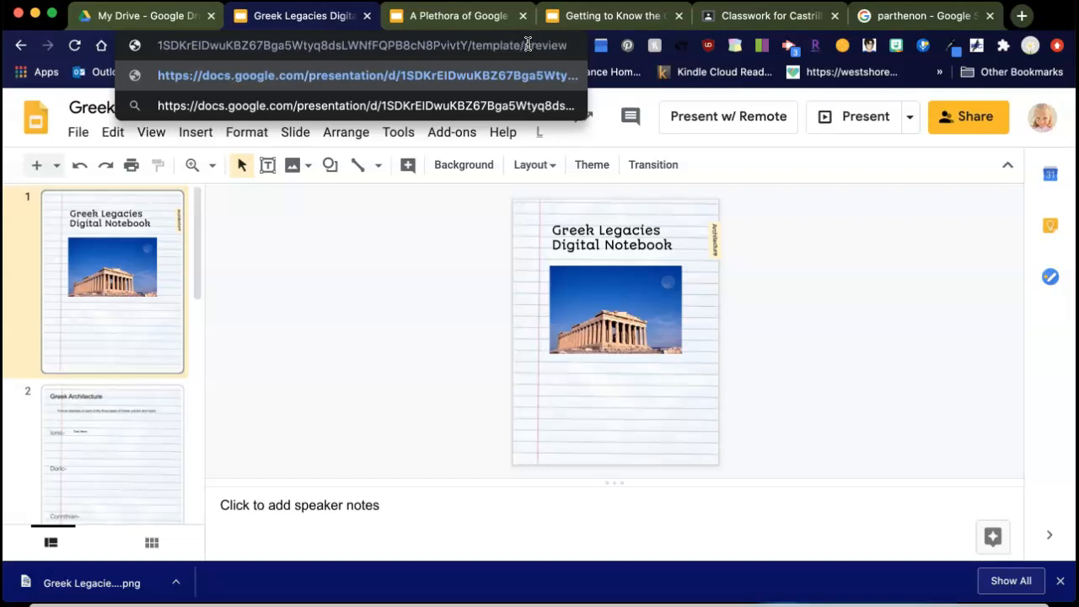
pyautogui.press('Return')
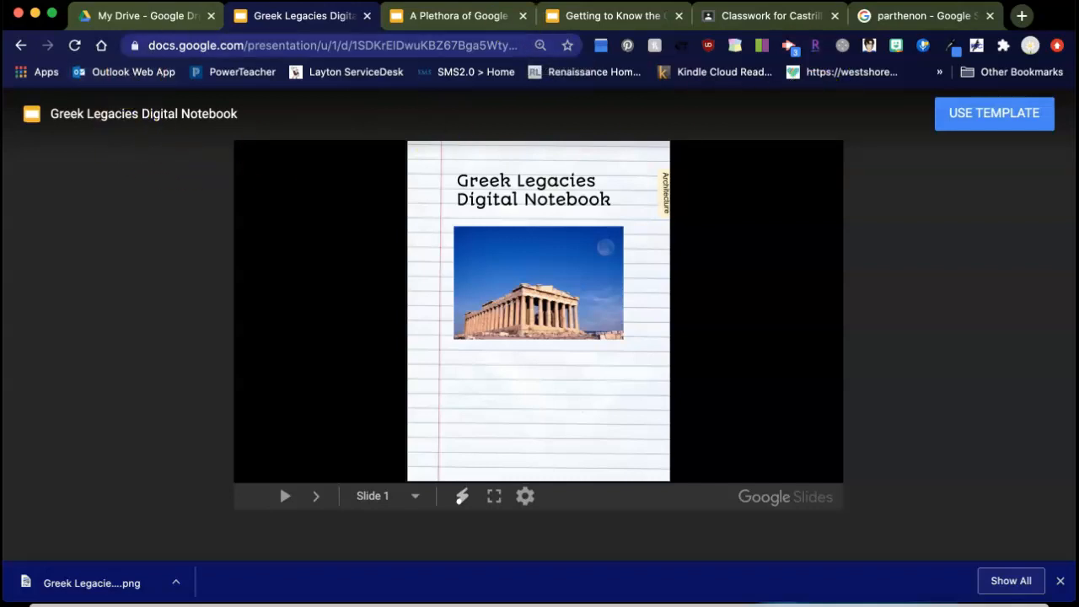
# - Switch to the Getting to Know the Greeks Digital Notebook and view the Religion and Myths slide and the slides below it
pyautogui.click(606, 19)
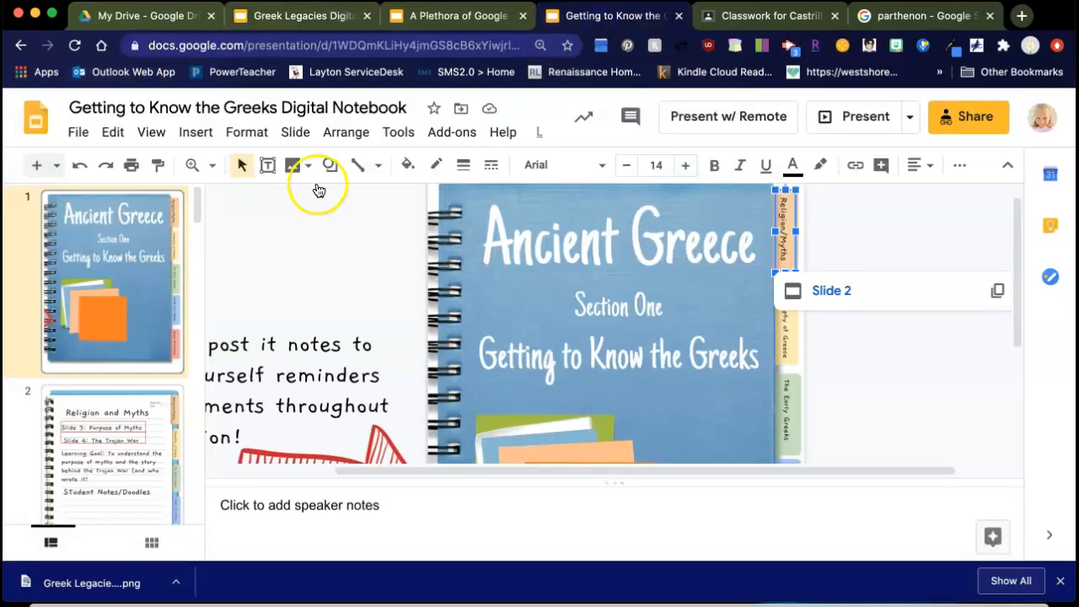
pyautogui.scroll(-3, 98, 305)
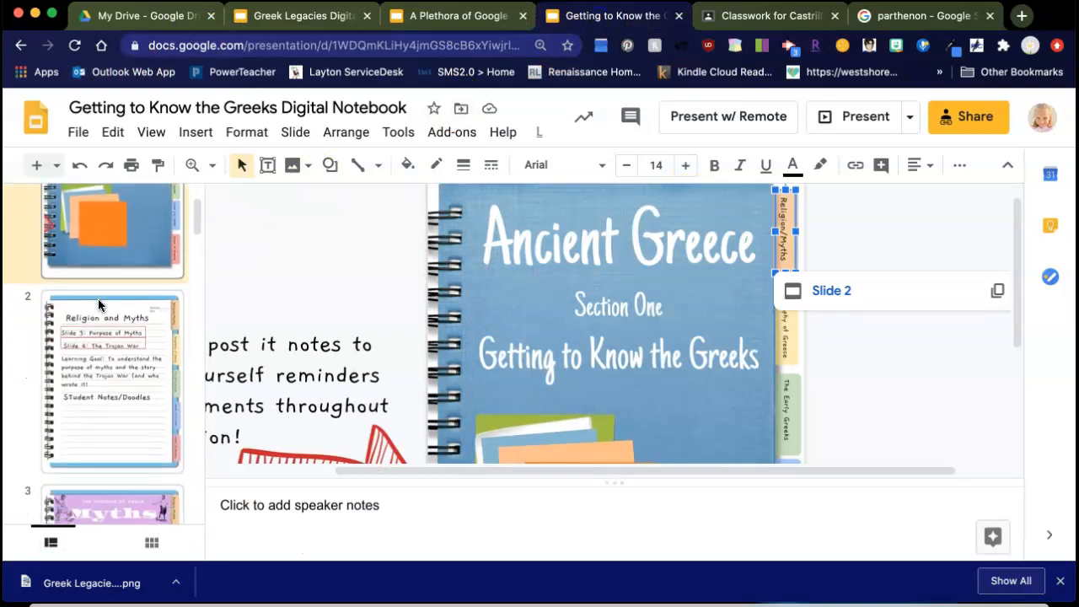
pyautogui.click(98, 302)
pyautogui.scroll(-3, 110, 471)
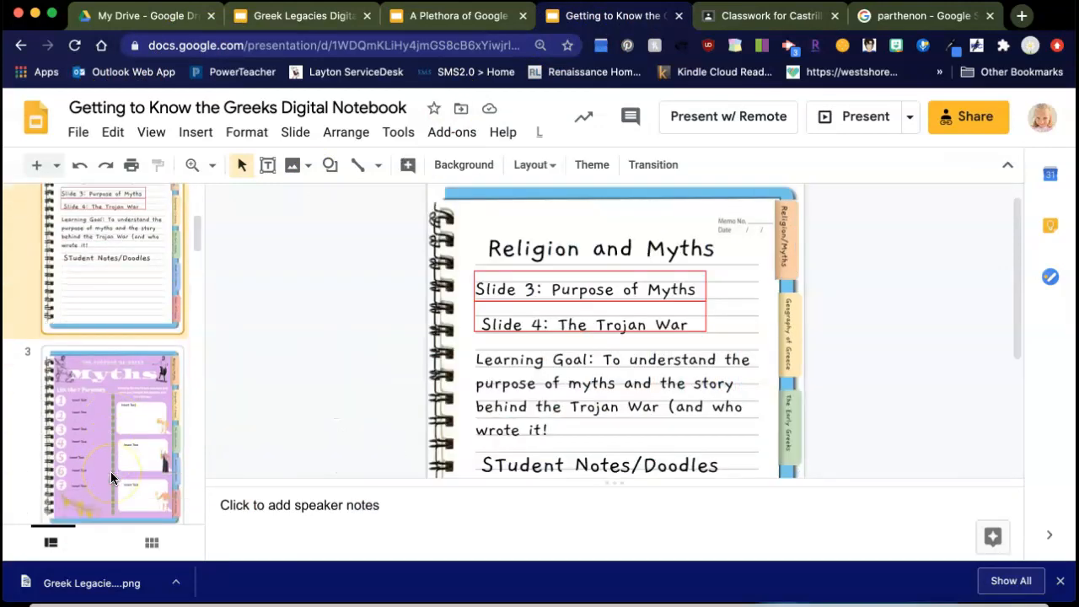